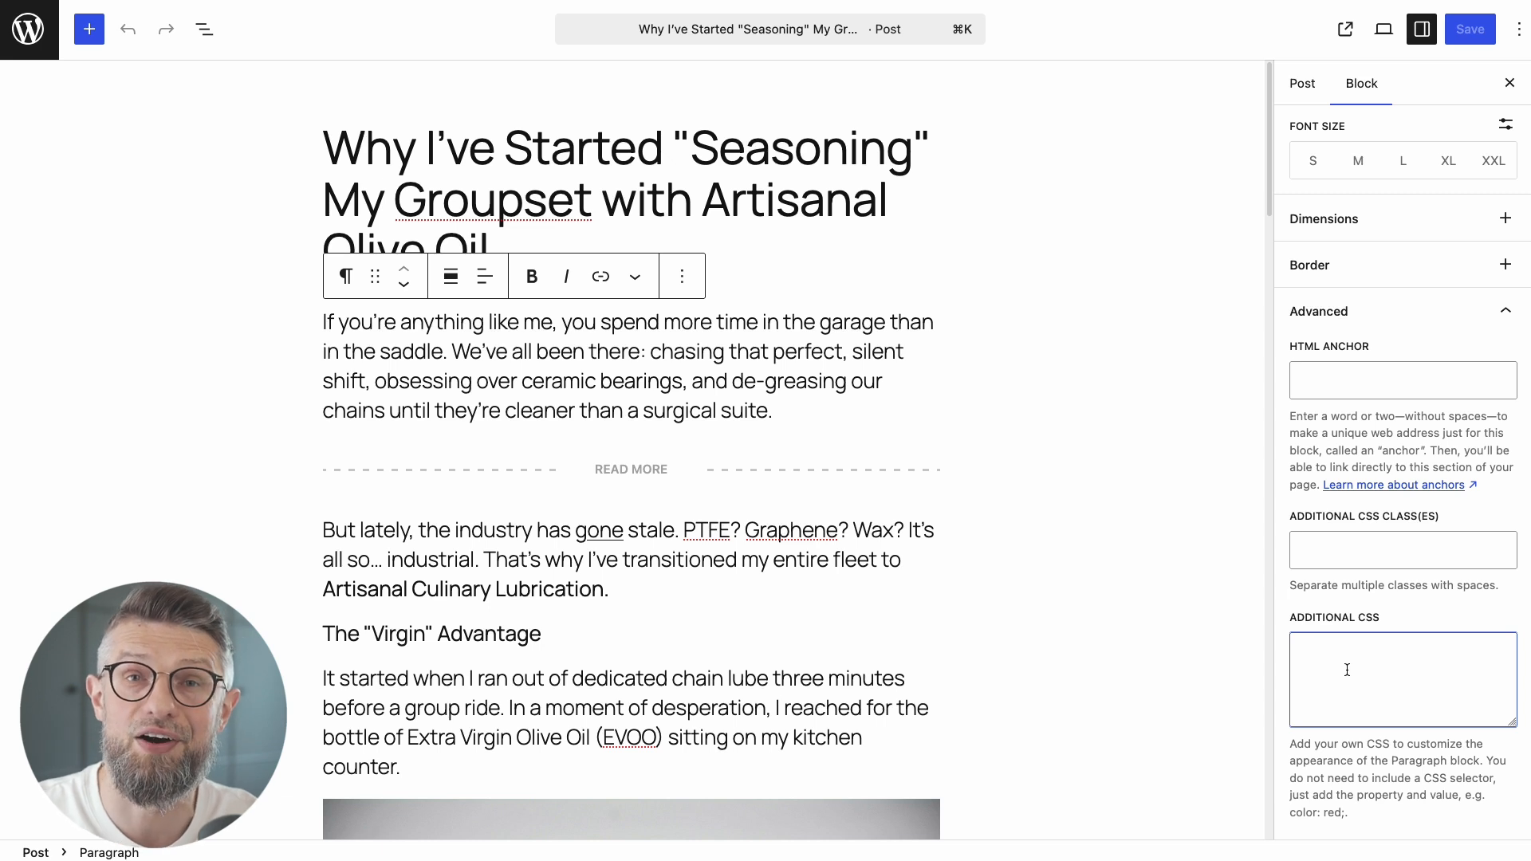
Add the custom CSS declaration "color: red;" to the post's opening paragraph block
{"action": "left_click", "coordinate": [778, 380]}
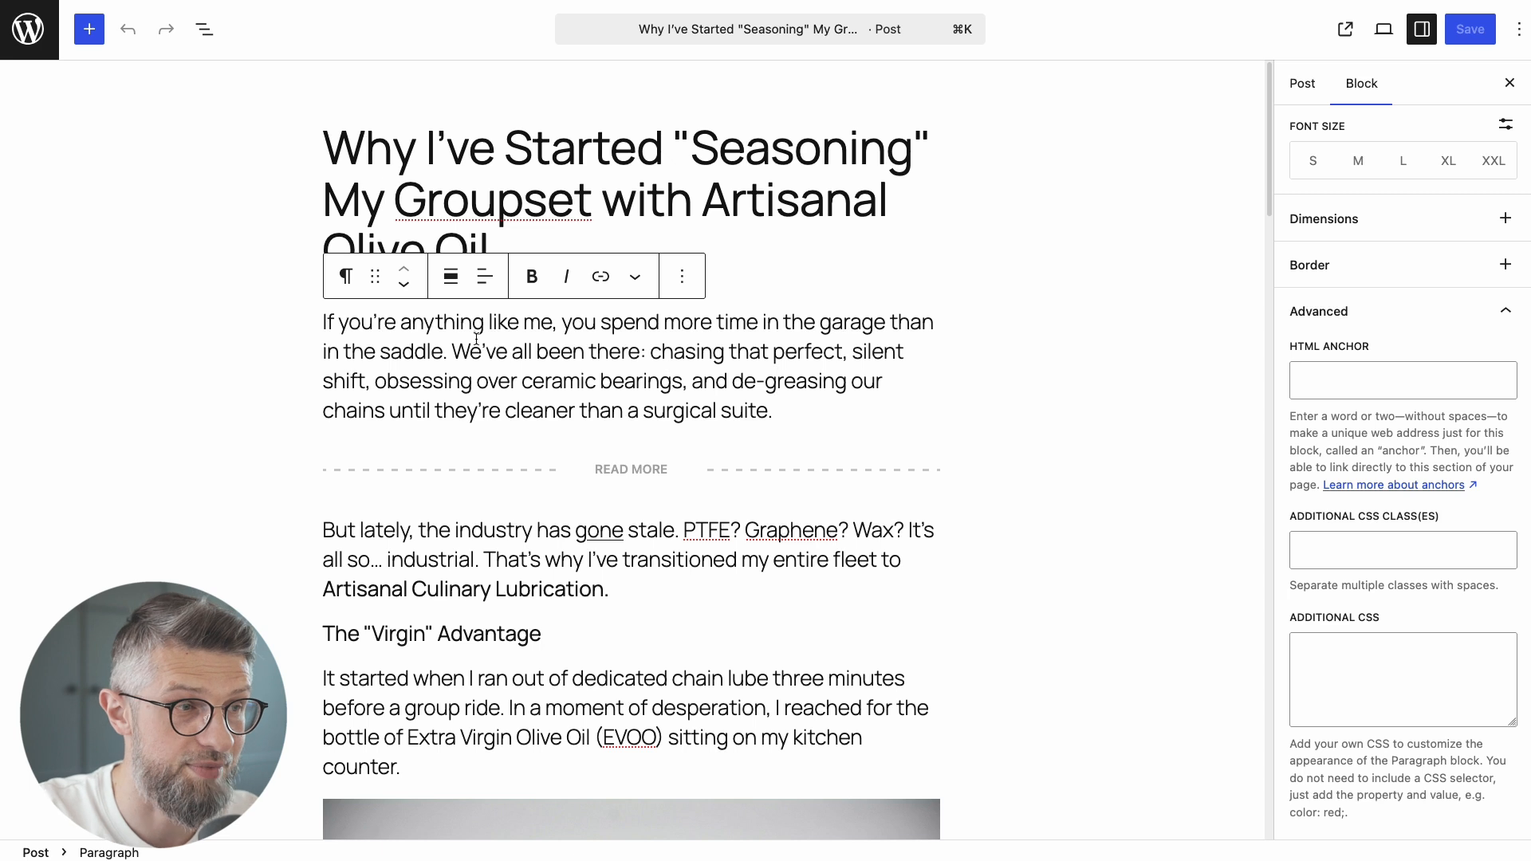
{"action": "key", "text": "super+a"}
{"action": "left_click", "coordinate": [662, 351]}
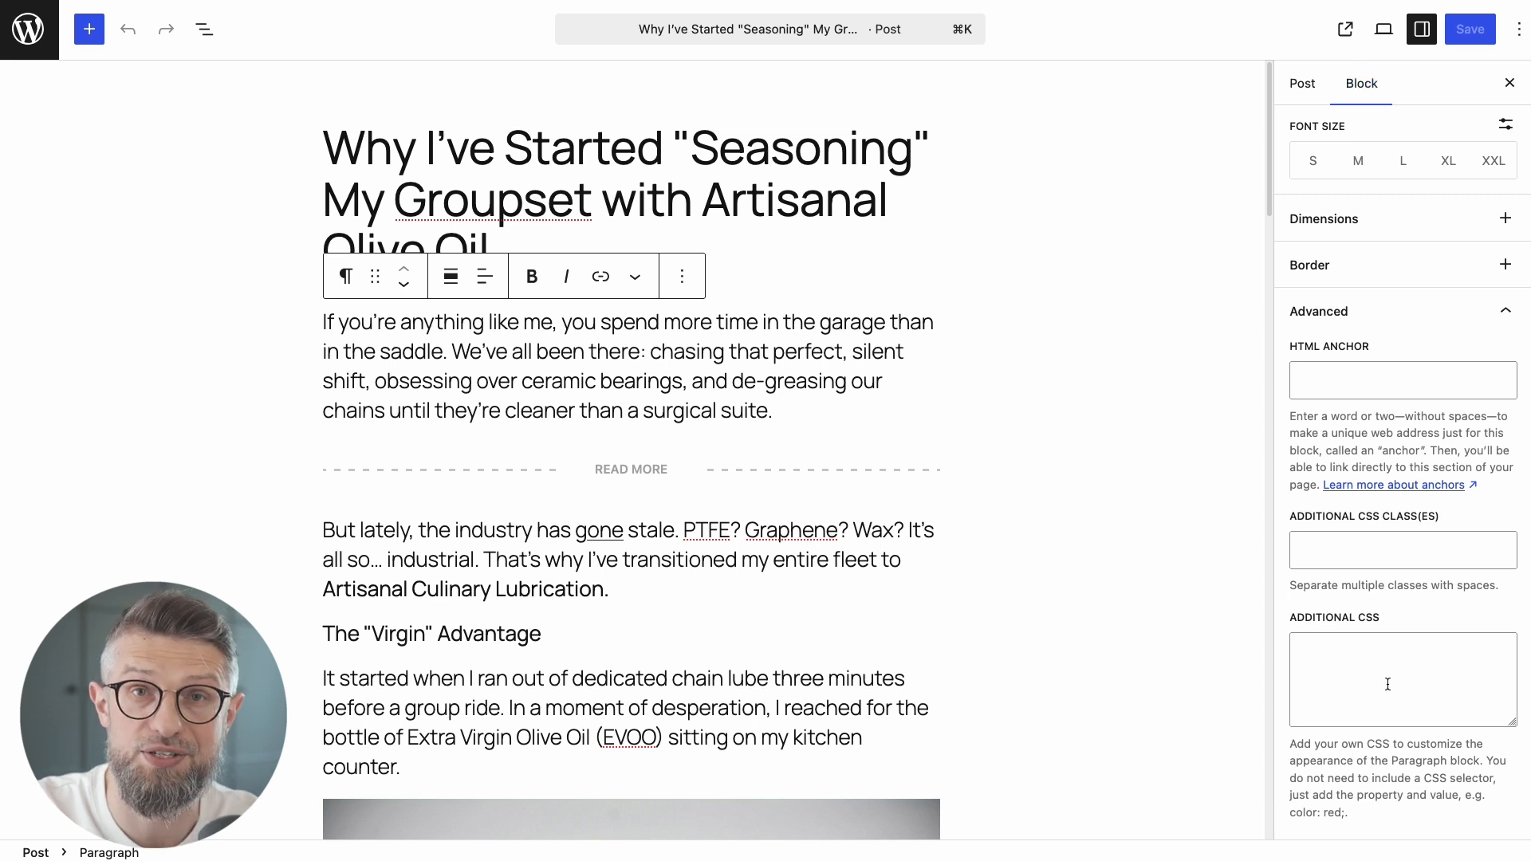
{"action": "left_click", "coordinate": [1358, 669]}
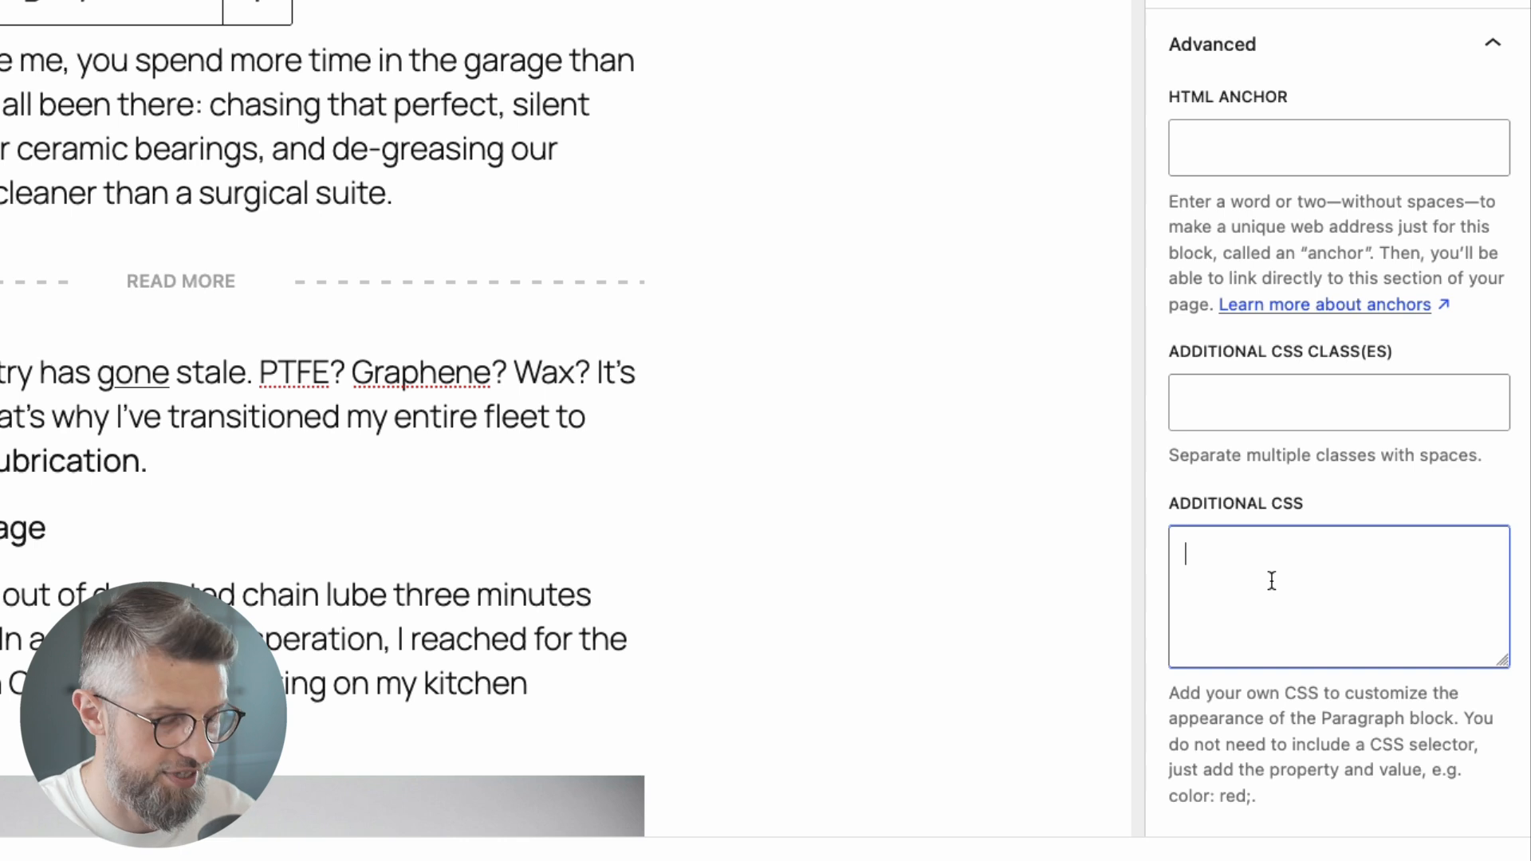
{"action": "type", "text": "color: red;"}
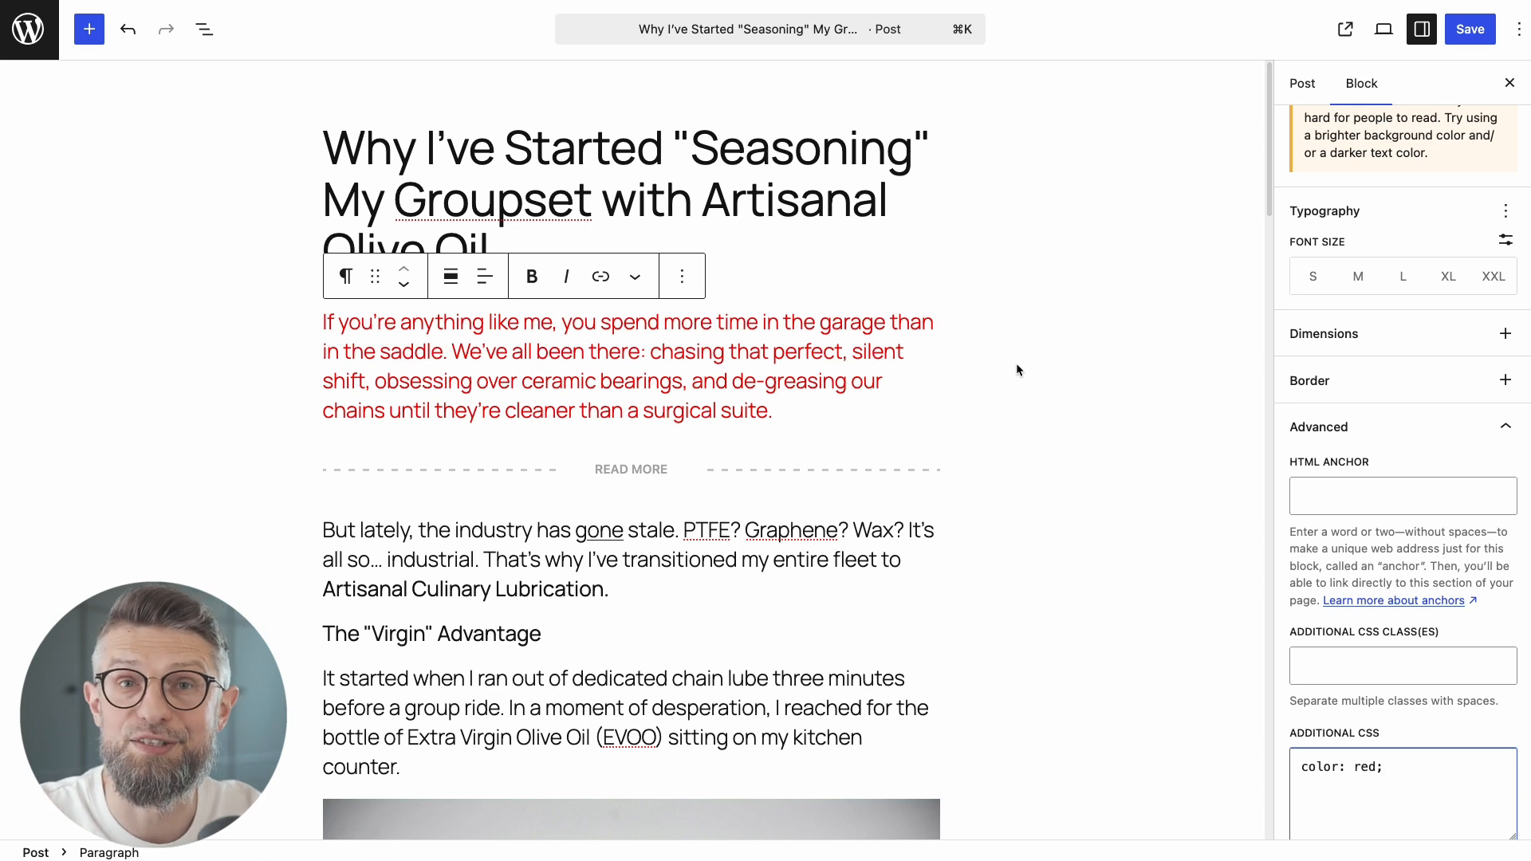
Try to wrap the opening paragraph's "color: red;" declaration in a "p { }" selector
{"action": "scroll", "coordinate": [1407, 759], "scroll_direction": "down", "scroll_amount": 2}
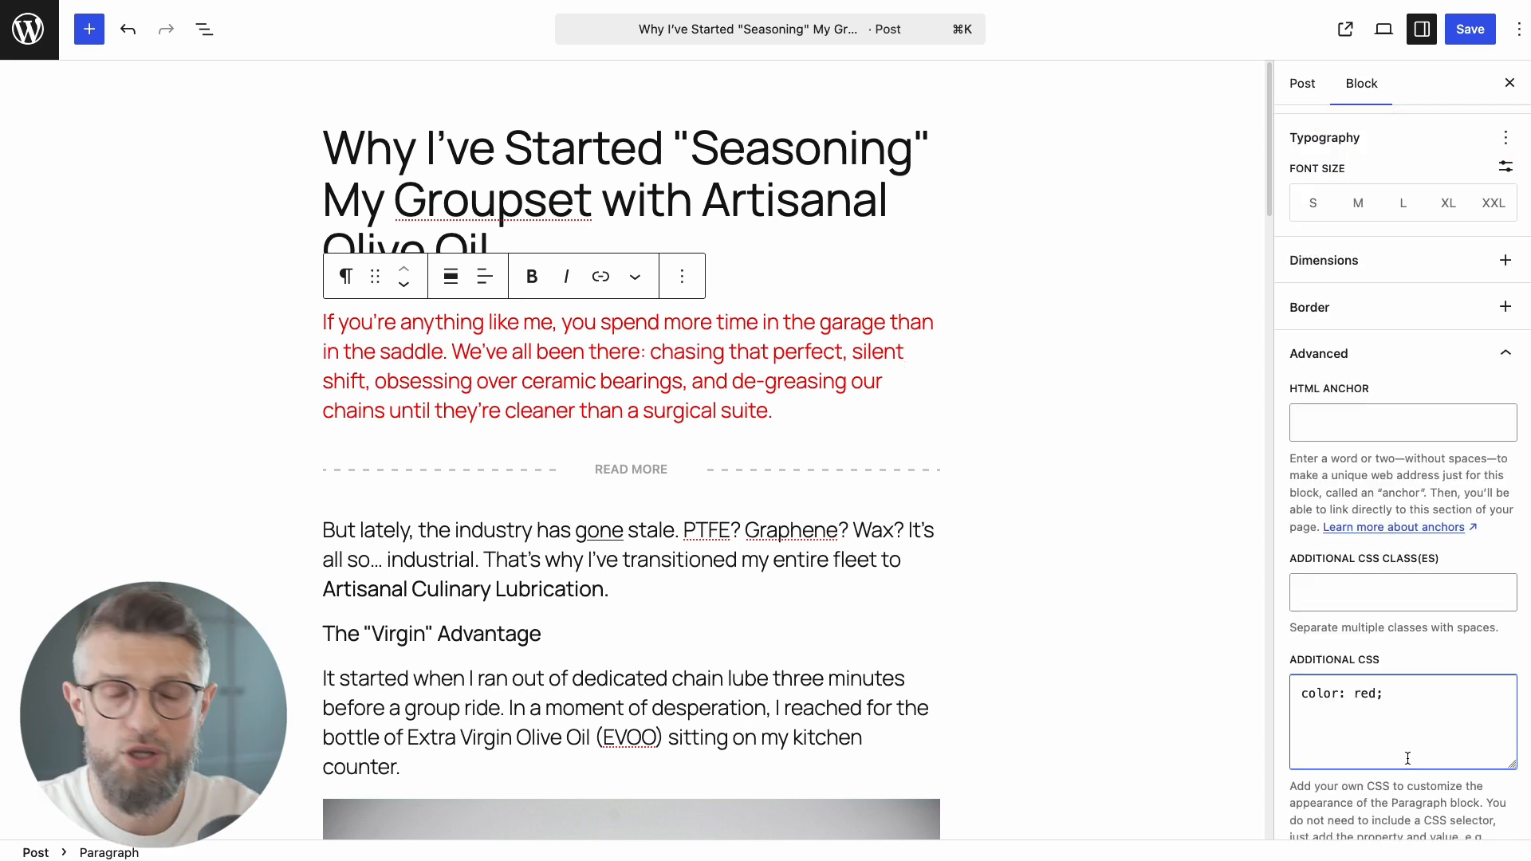
{"action": "key", "text": "Return"}
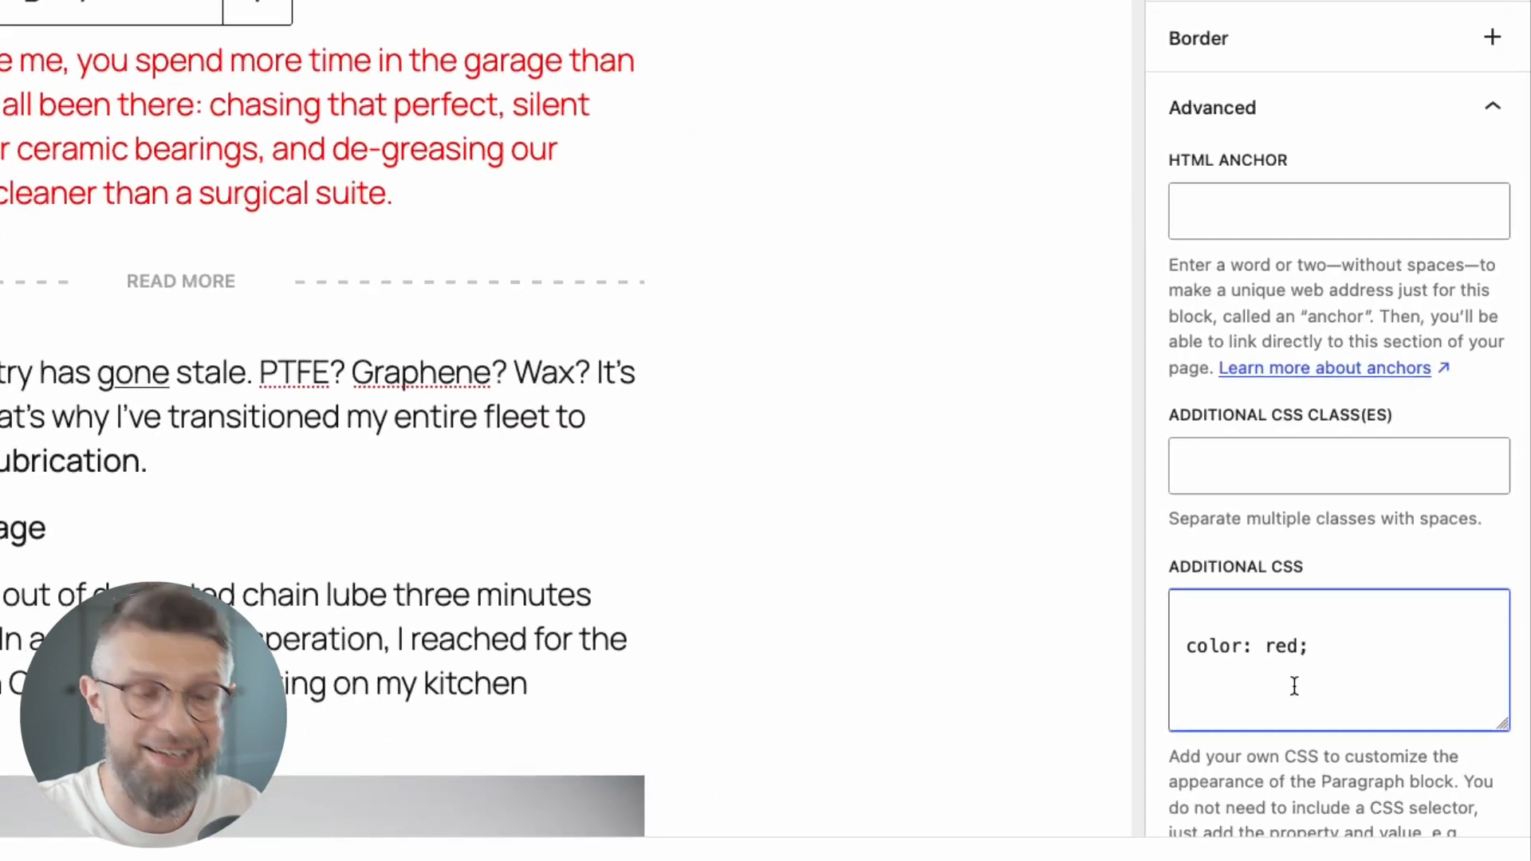
{"action": "scroll", "coordinate": [1293, 686], "scroll_direction": "down", "scroll_amount": 5}
{"action": "type", "text": "p {"}
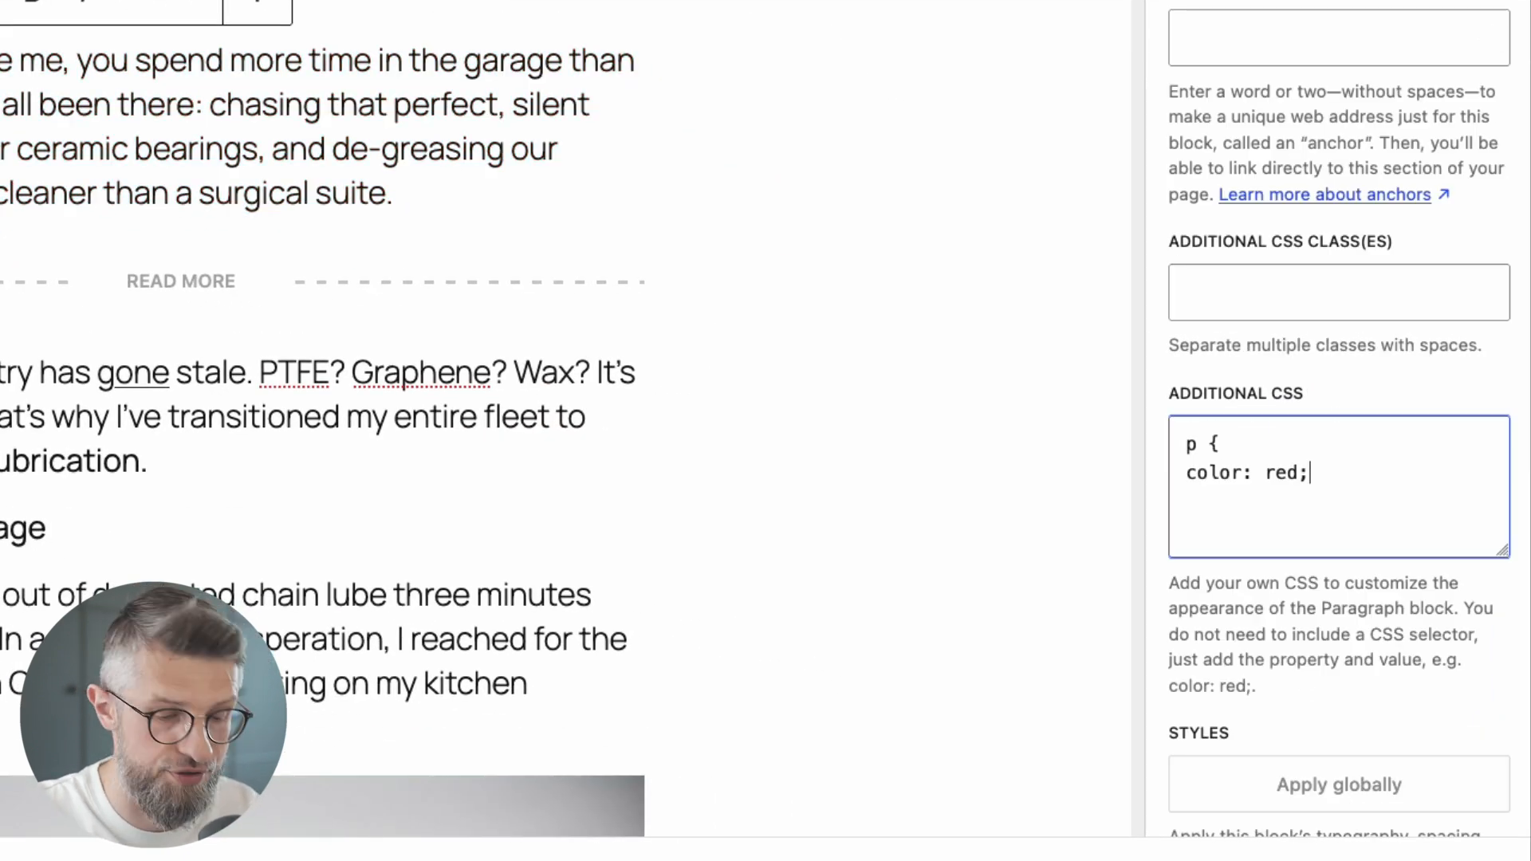
{"action": "key", "text": "Return"}
{"action": "type", "text": "}"}
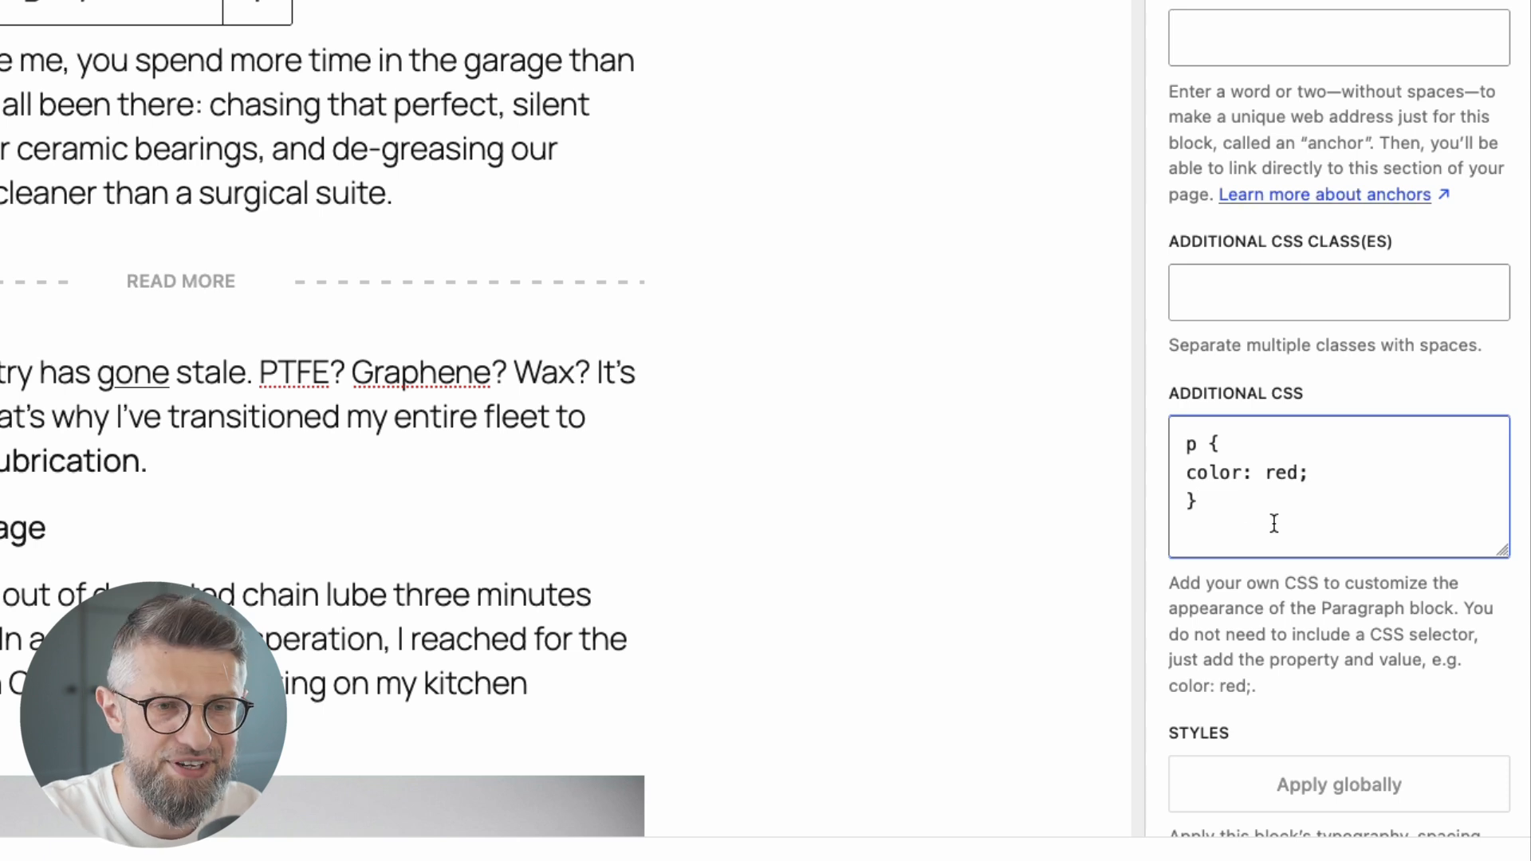
Remove the "p" selector and its braces from the opening paragraph's CSS, leaving only "color: red;"
{"action": "key", "text": "BackSpace"}
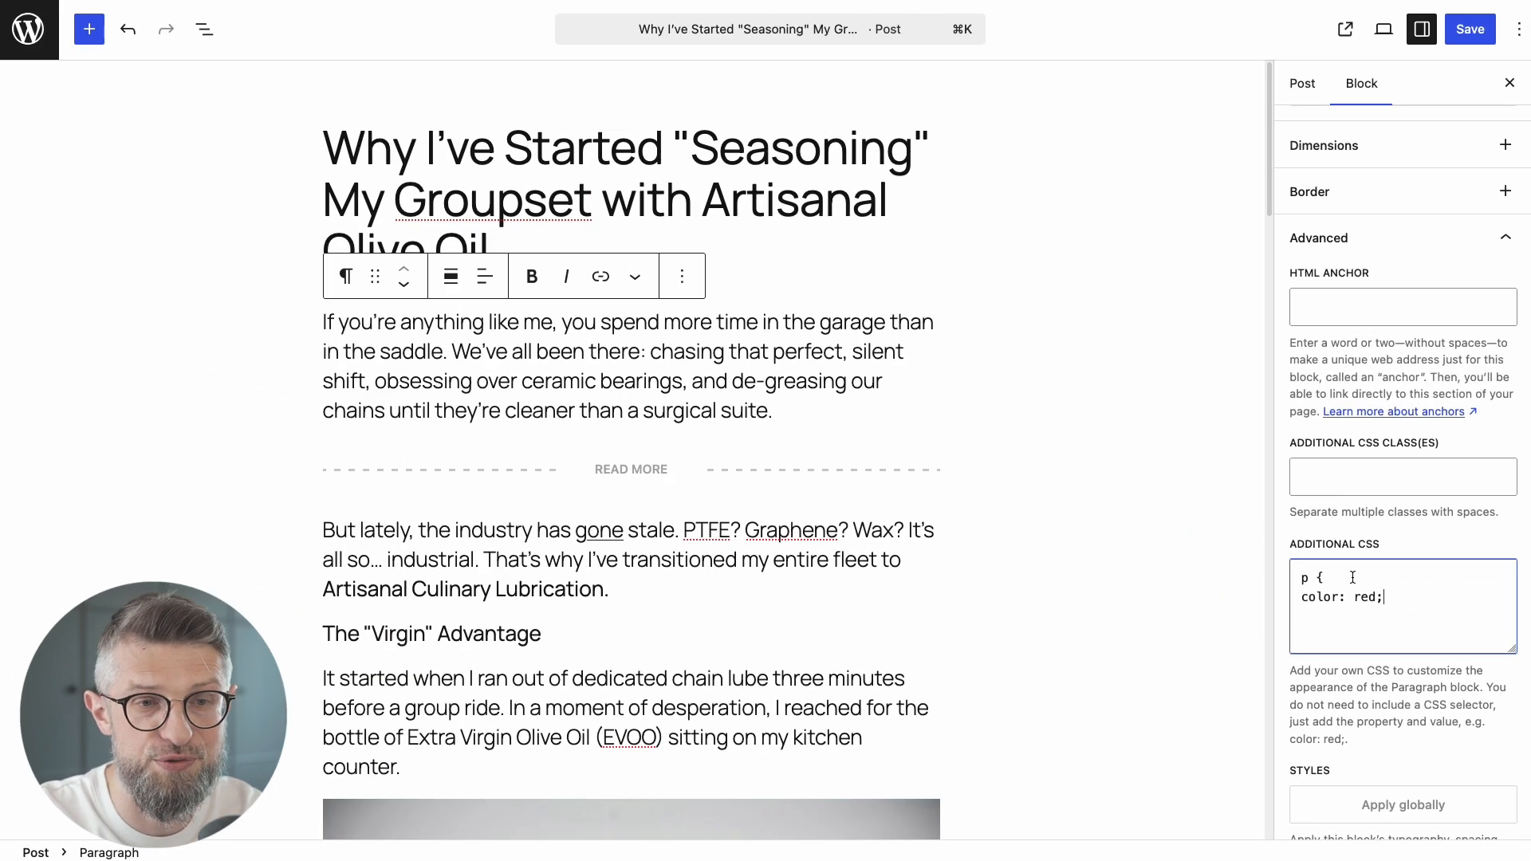
{"action": "left_click_drag", "start_coordinate": [1352, 577], "coordinate": [1232, 580]}
{"action": "key", "text": "BackSpace"}
{"action": "key", "text": "Delete"}
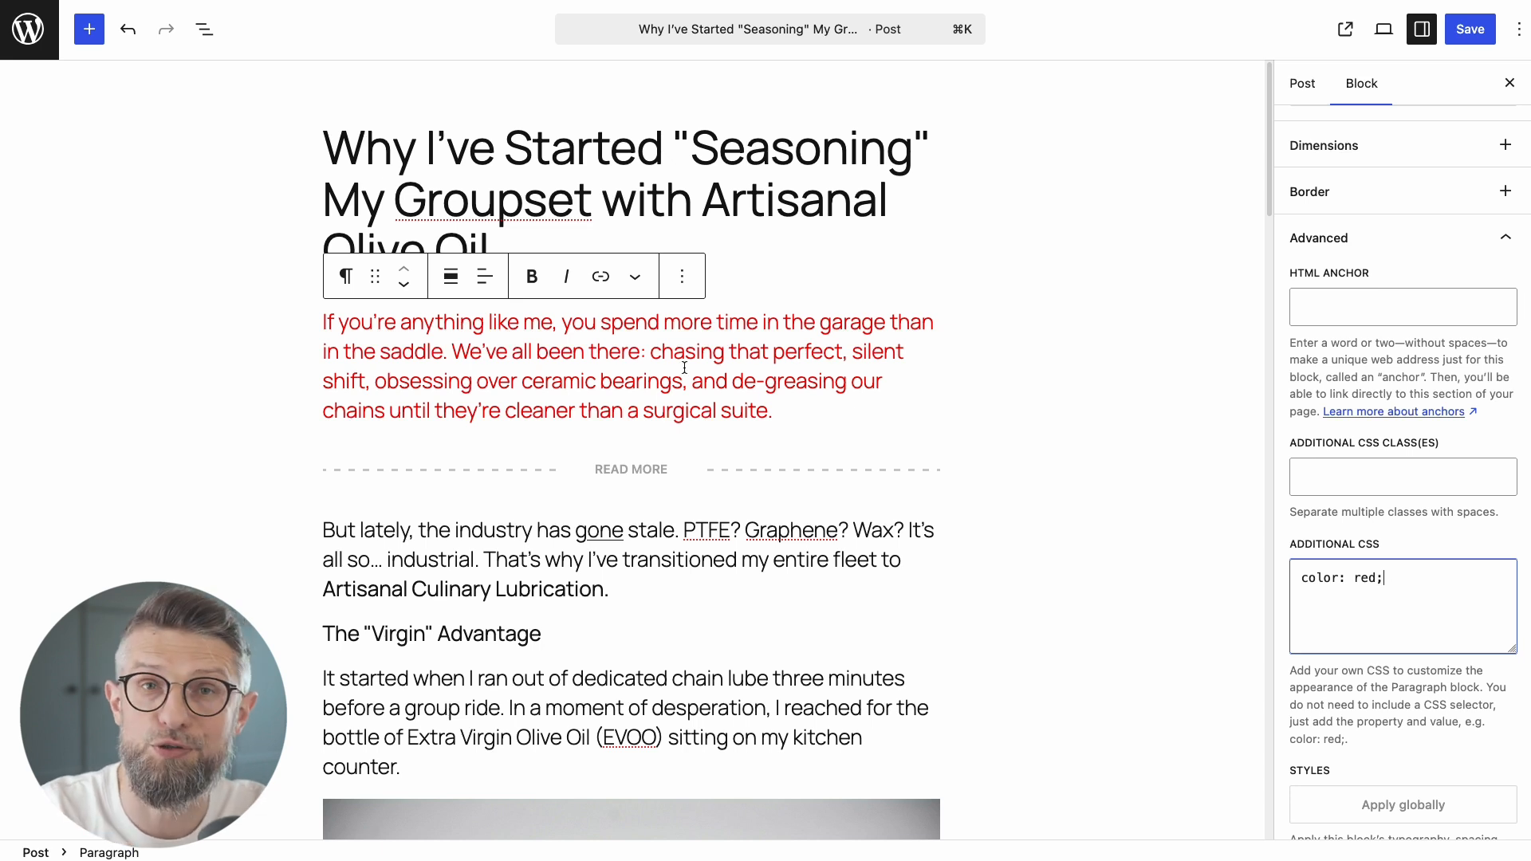
Add the custom CSS "& a { color: red; }" to the "But lately, the industry has gone stale" paragraph to colour only its link
{"action": "left_click", "coordinate": [549, 582]}
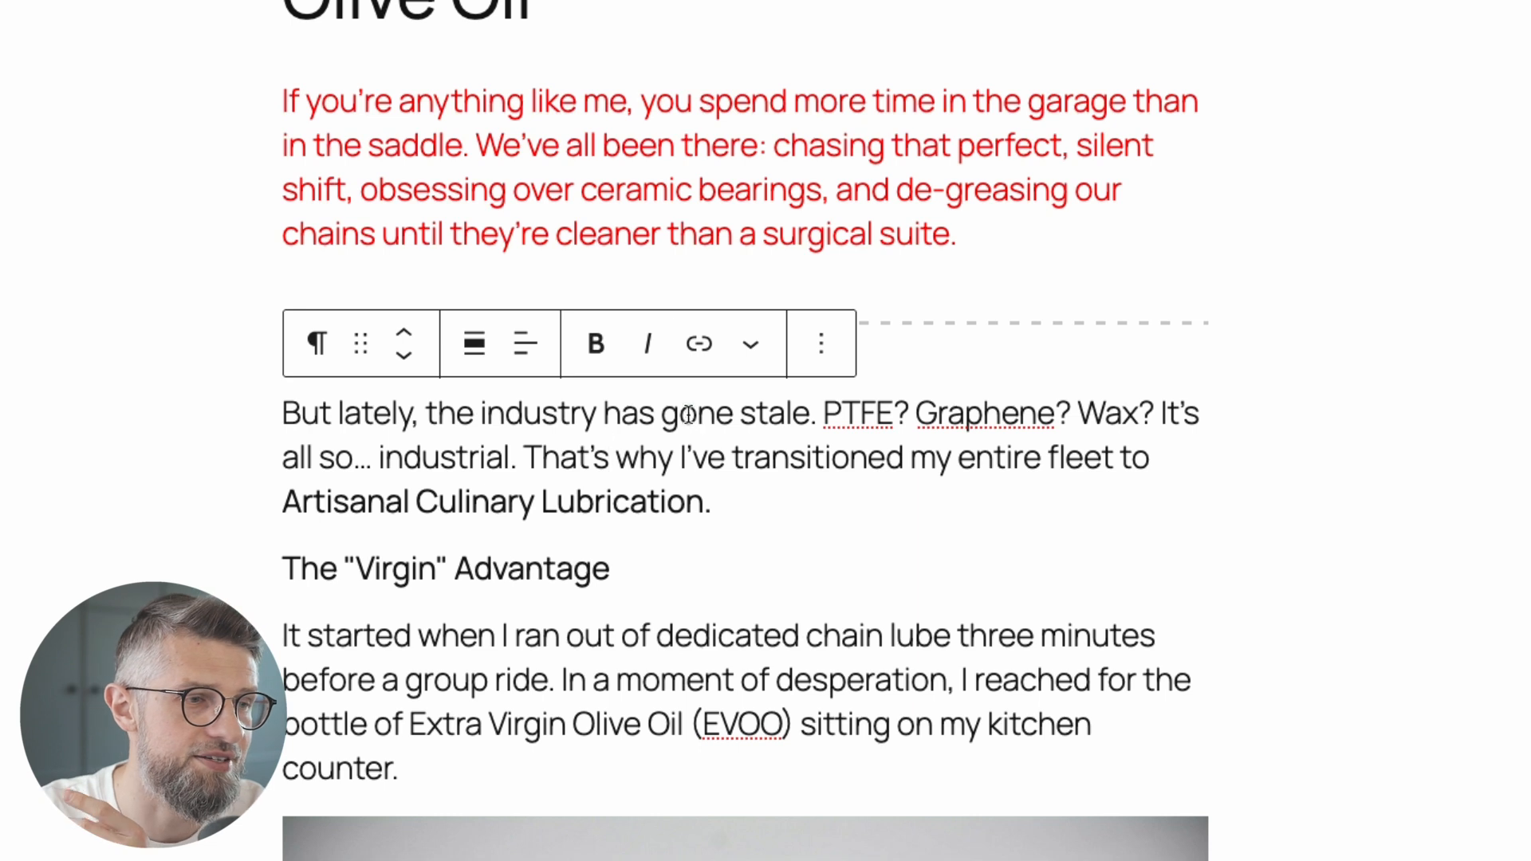
{"action": "double_click", "coordinate": [689, 415]}
{"action": "key", "text": "super+v"}
{"action": "left_click", "coordinate": [782, 416]}
{"action": "left_click", "coordinate": [580, 422]}
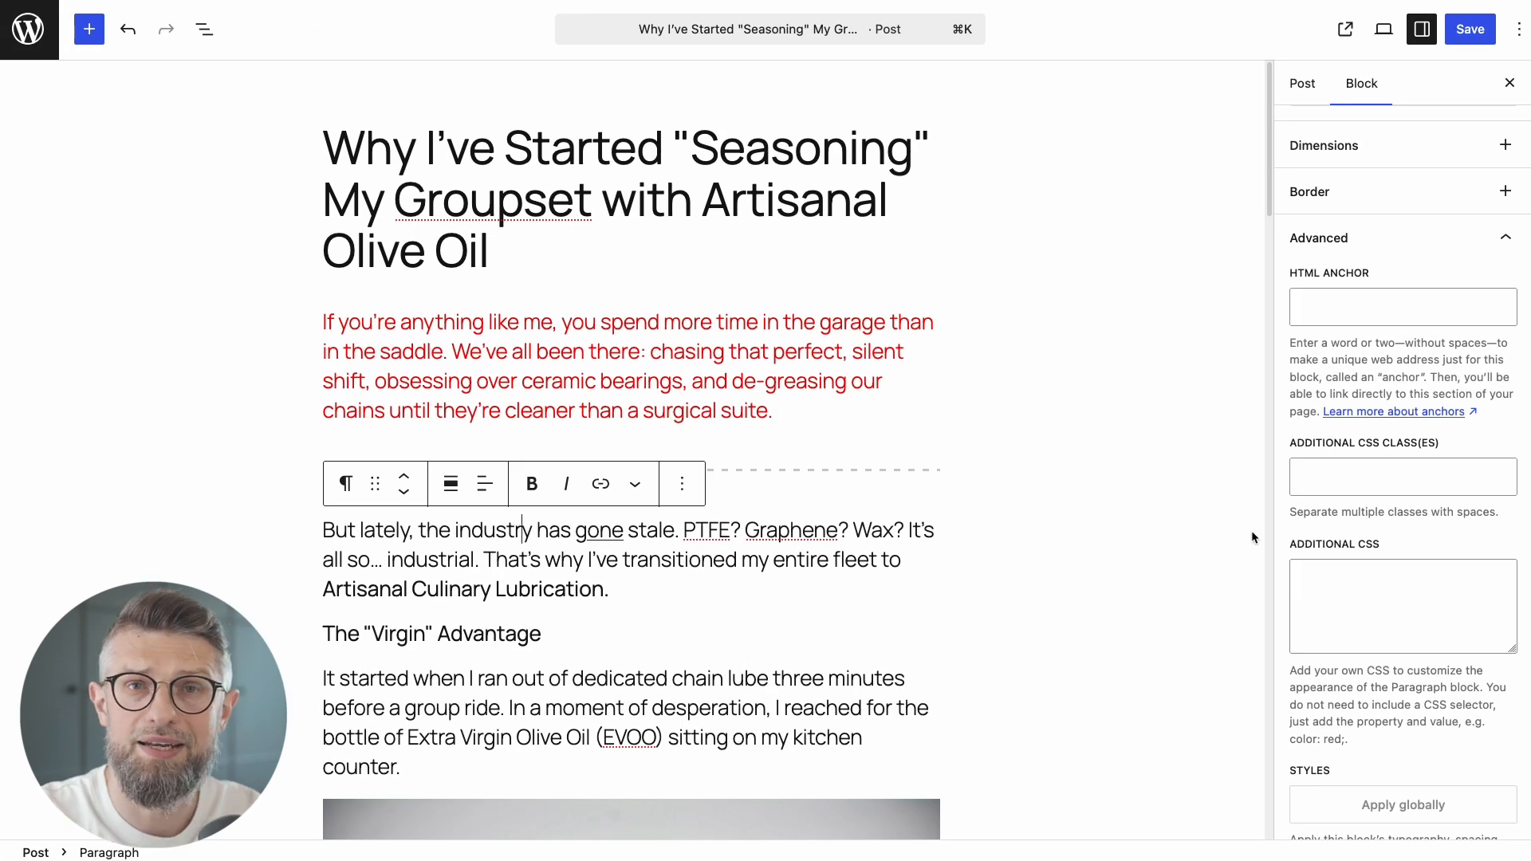
{"action": "left_click", "coordinate": [1388, 577]}
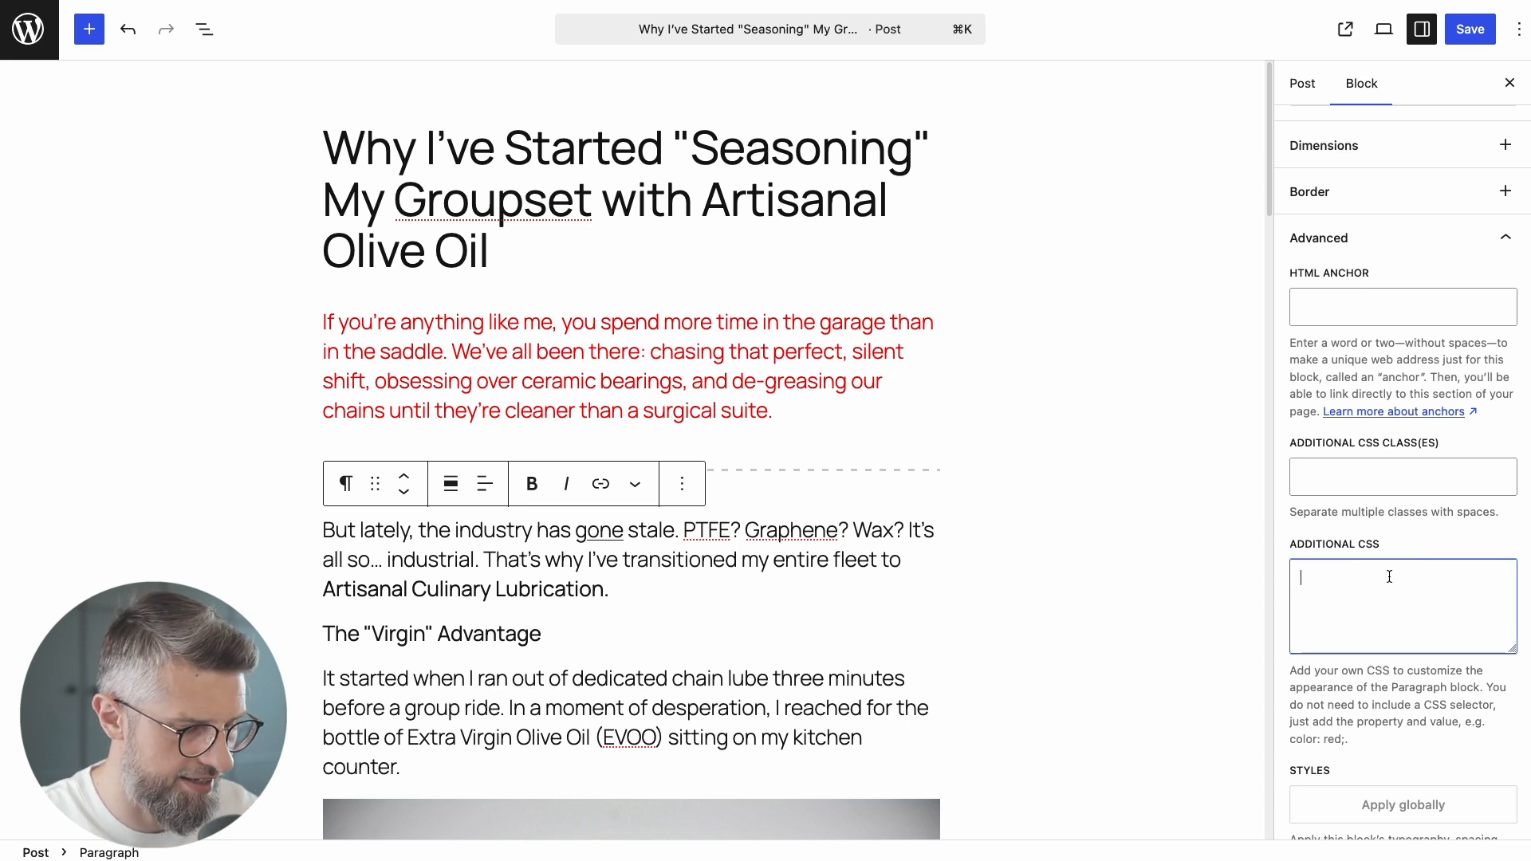
{"action": "type", "text": "&"}
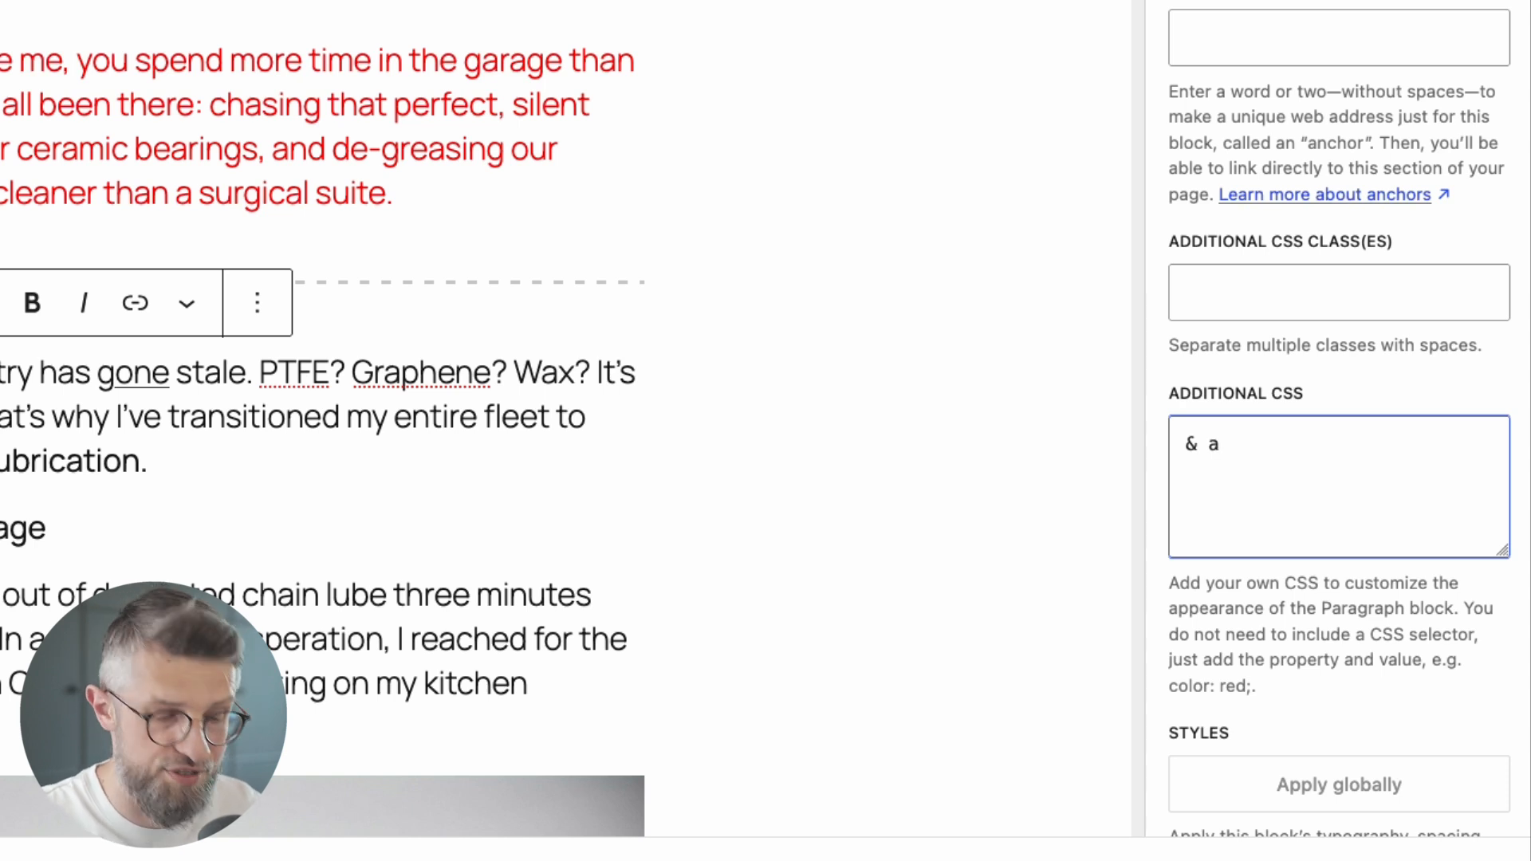
{"action": "type", "text": "a {"}
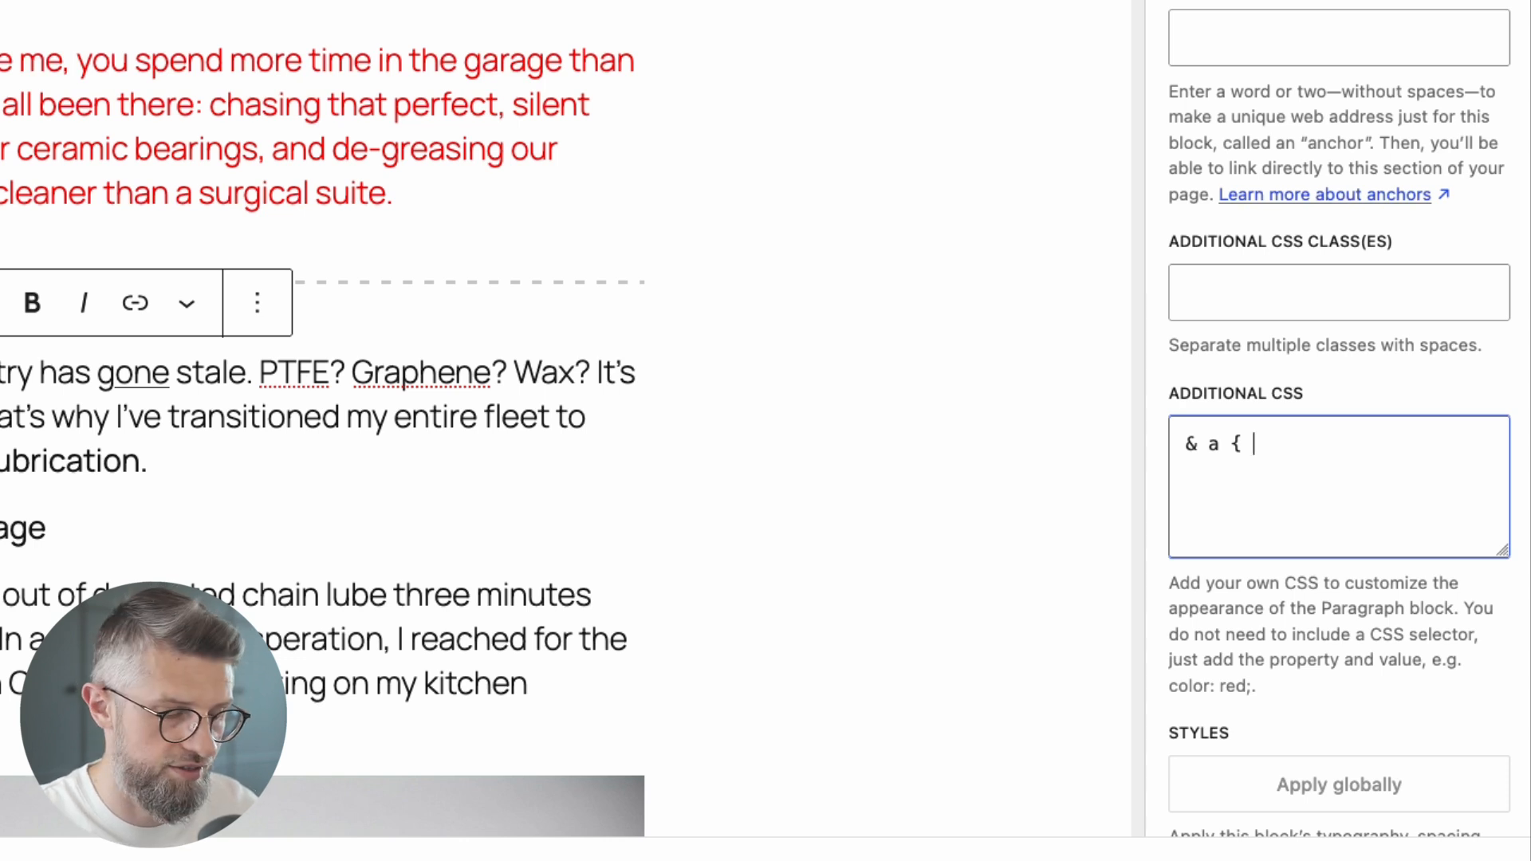
{"action": "type", "text": " color: red; }"}
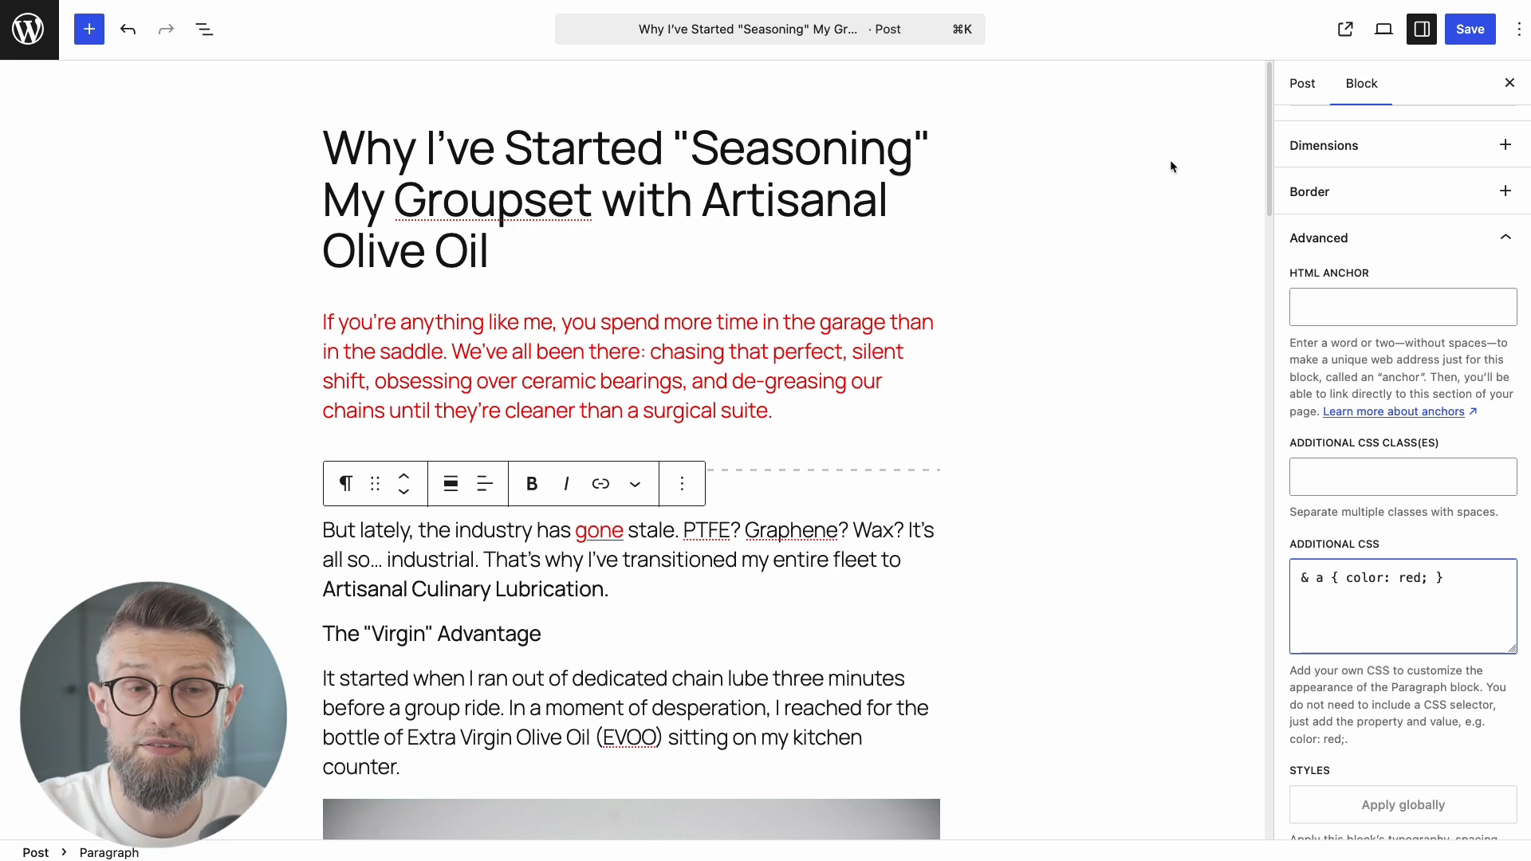
Leave the post without saving and open the Site Editor
{"action": "left_click", "coordinate": [46, 37]}
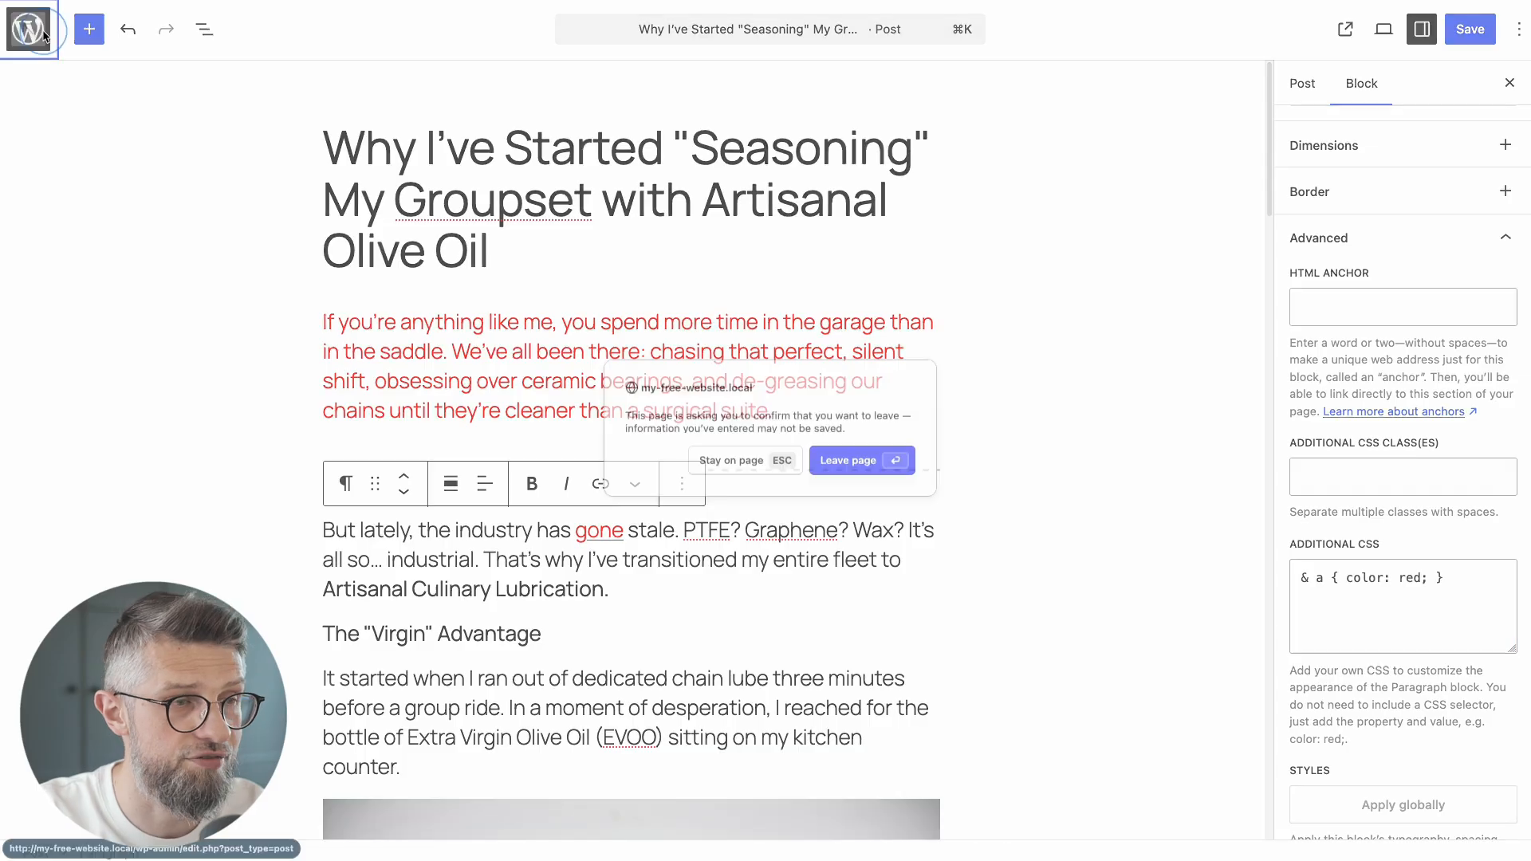
{"action": "key", "text": "Return"}
{"action": "left_click", "coordinate": [188, 391]}
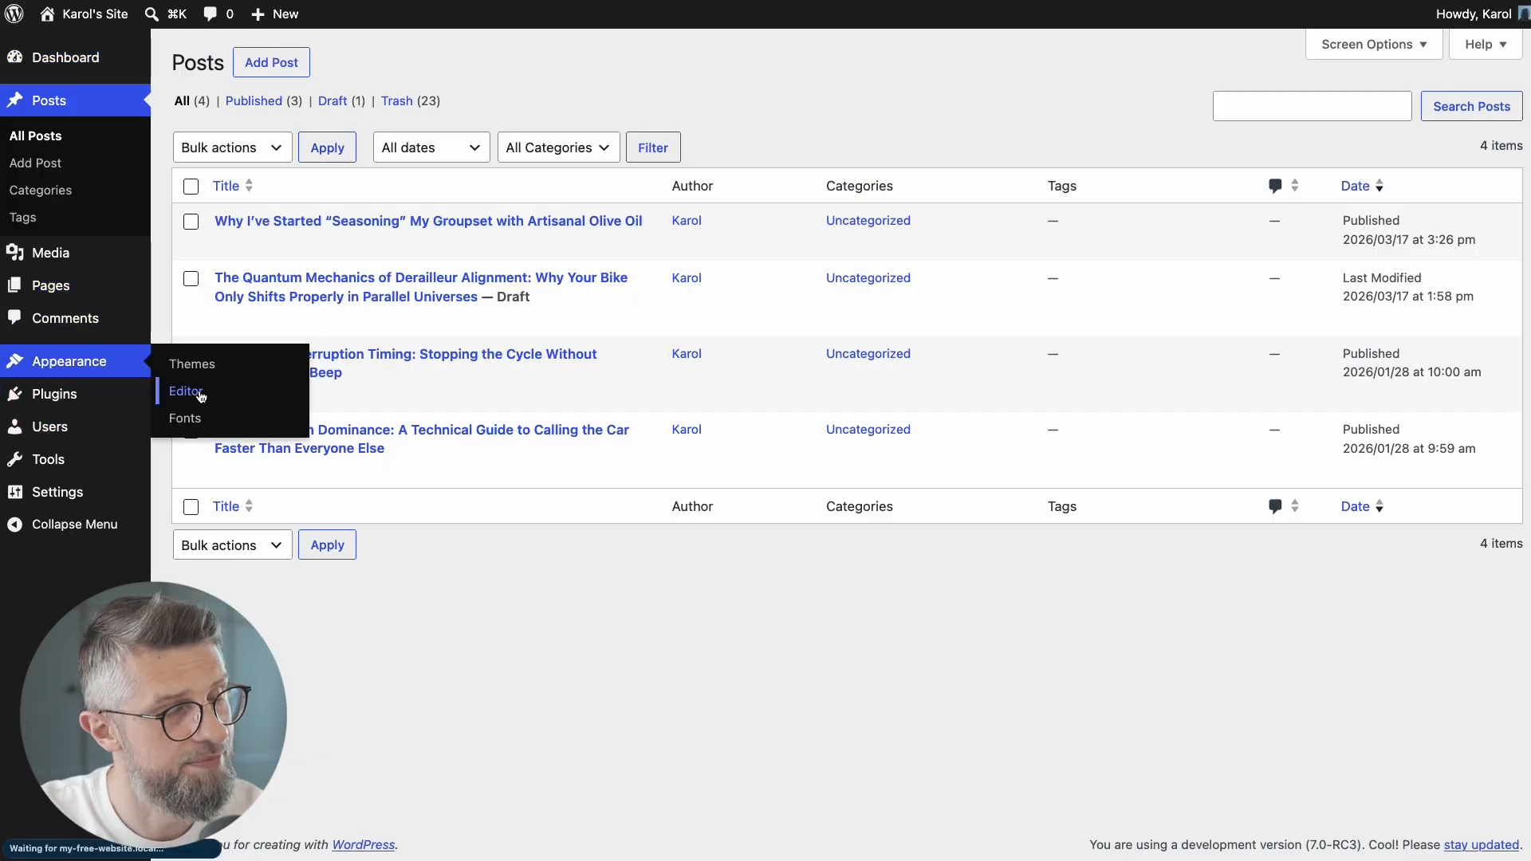
Add the rule "p { color: red; }" to the site-wide Additional CSS in the global styles
{"action": "left_click", "coordinate": [93, 236]}
{"action": "left_click", "coordinate": [610, 44]}
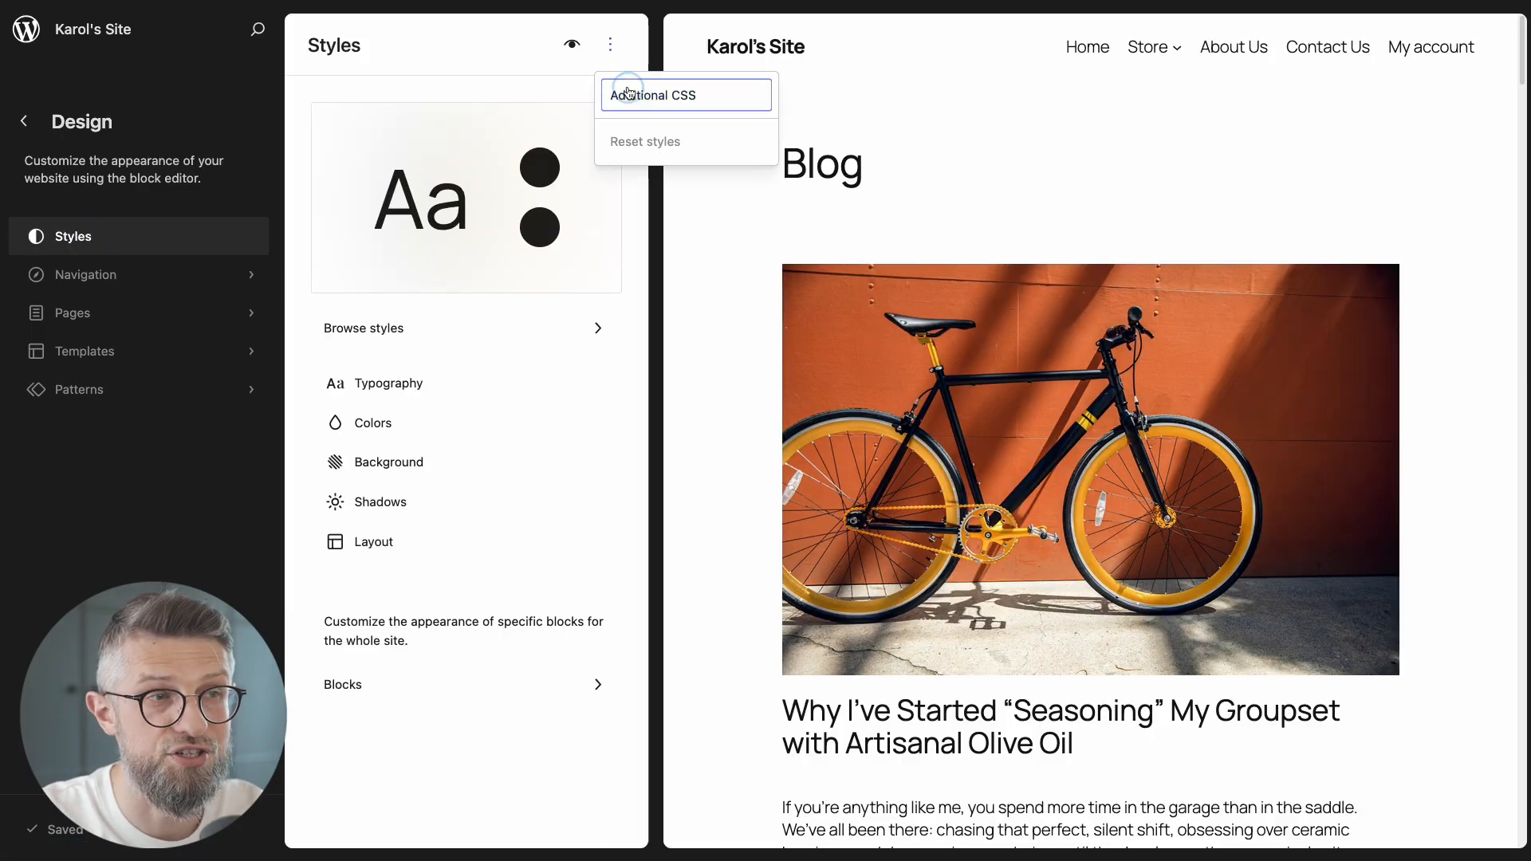
{"action": "left_click", "coordinate": [630, 92]}
{"action": "left_click", "coordinate": [468, 318]}
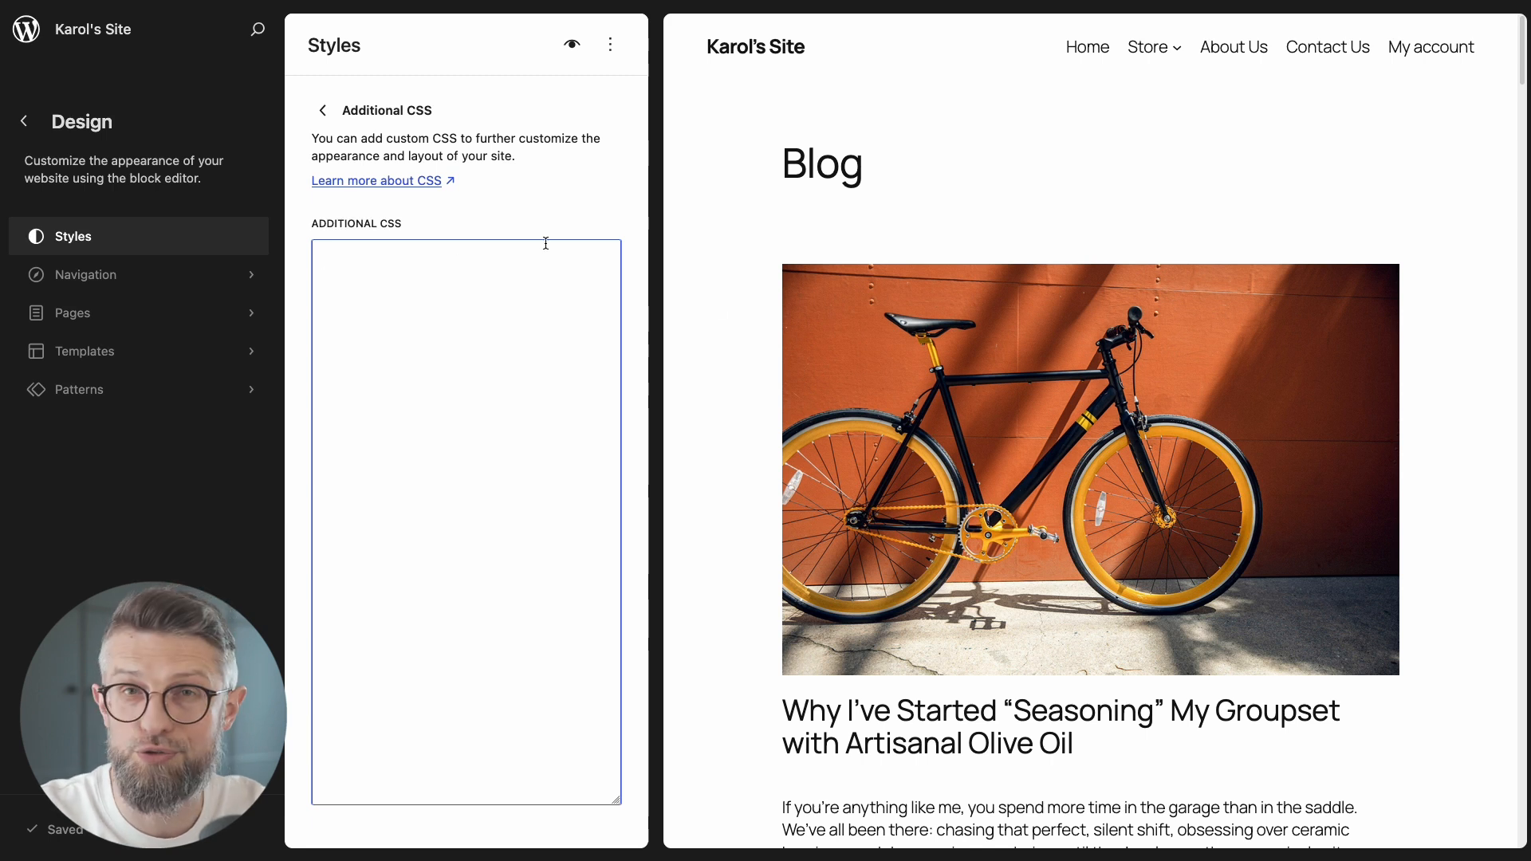
{"action": "scroll", "coordinate": [1092, 430], "scroll_direction": "down", "scroll_amount": 3}
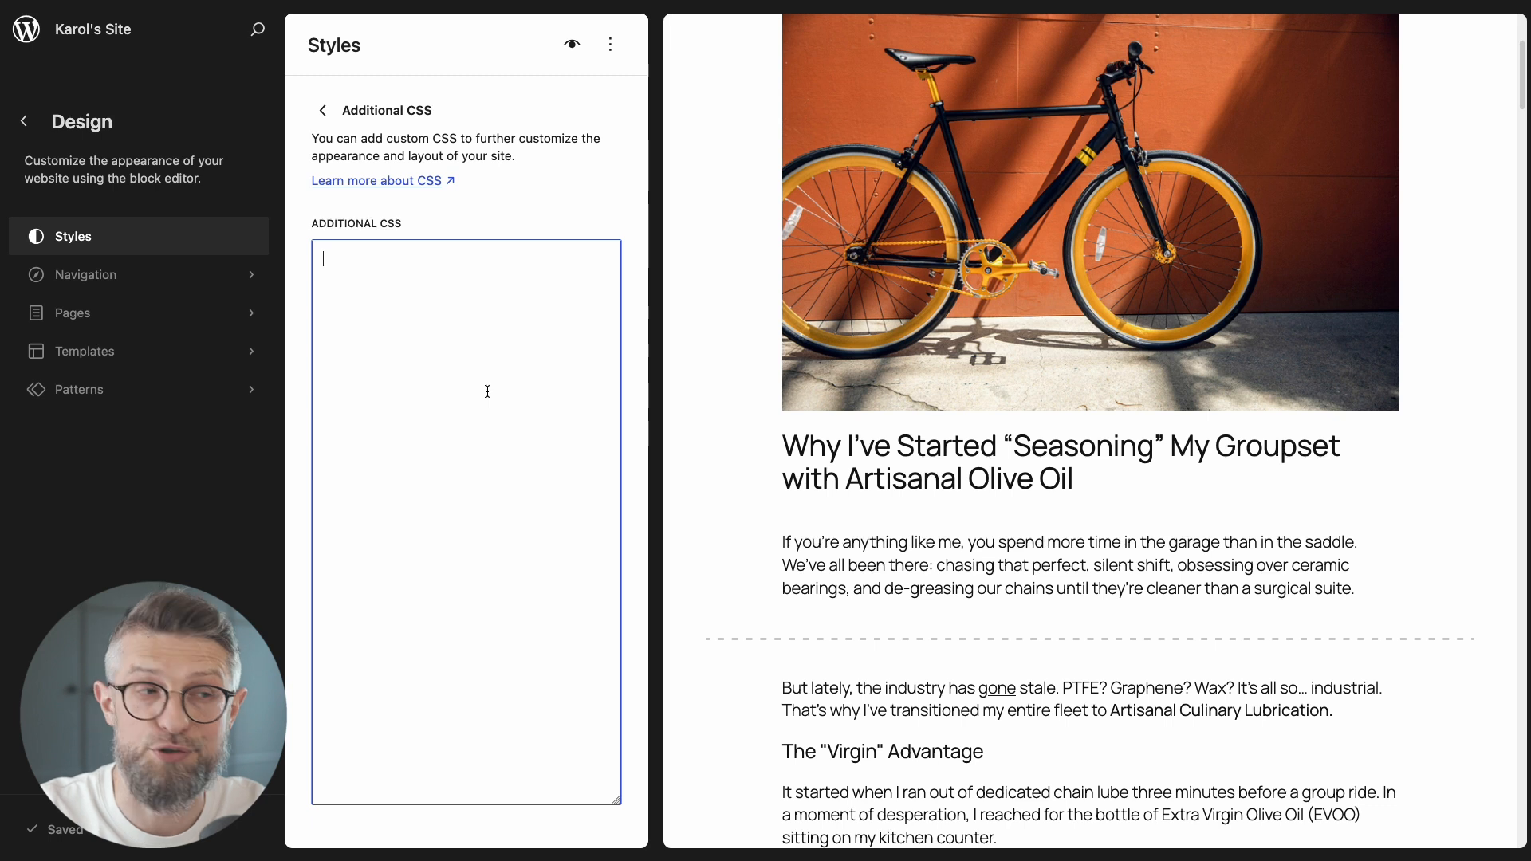
{"action": "type", "text": "p { color: red; }"}
{"action": "scroll", "coordinate": [1038, 546], "scroll_direction": "down", "scroll_amount": 1}
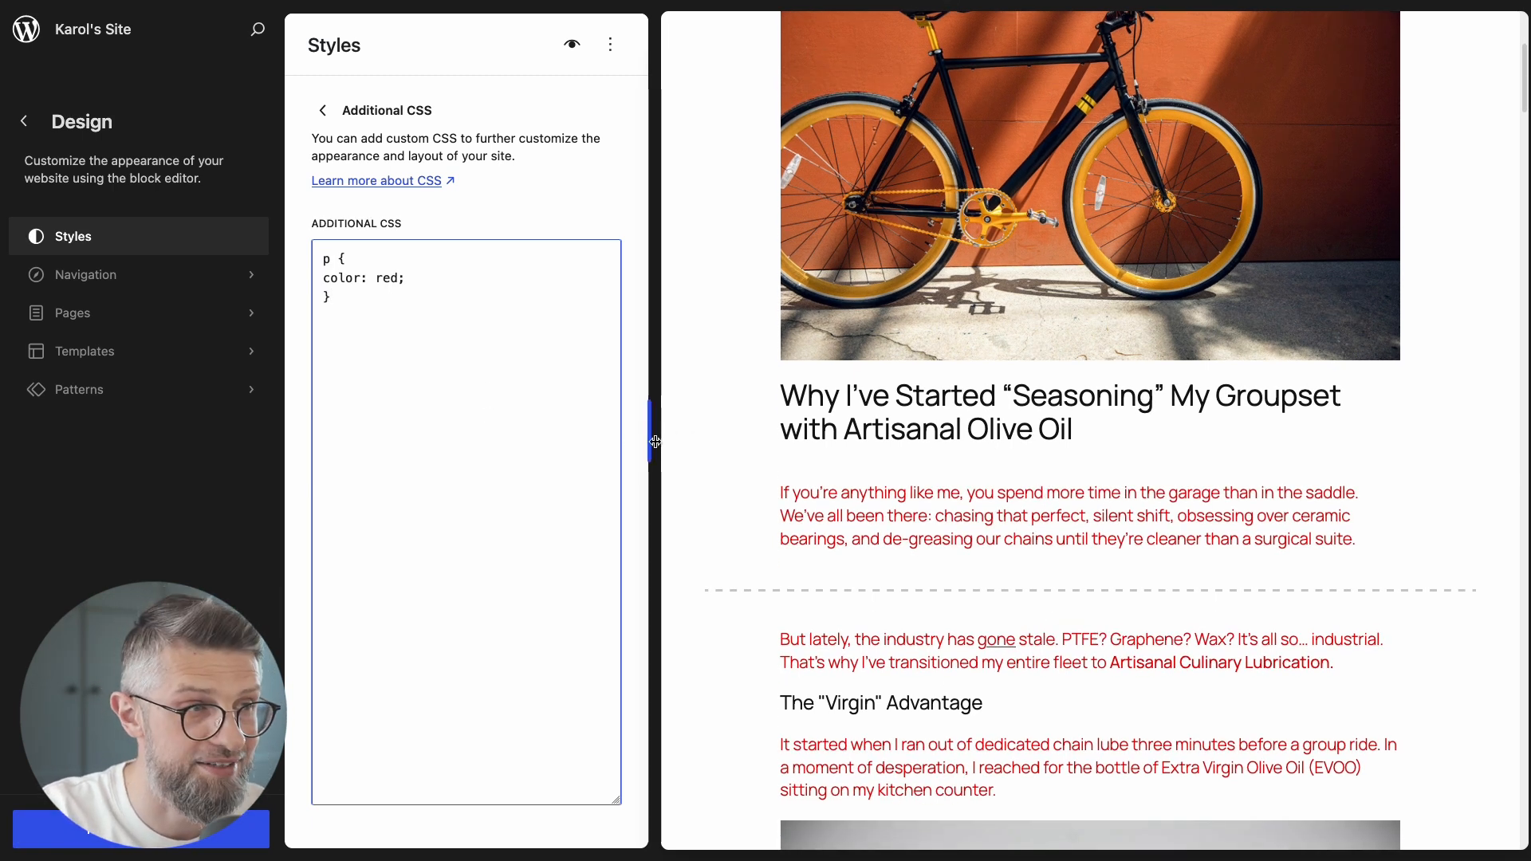
Clear the site-wide Additional CSS and leave the Site Editor without saving
{"action": "key", "text": "ctrl+a"}
{"action": "key", "text": "BackSpace"}
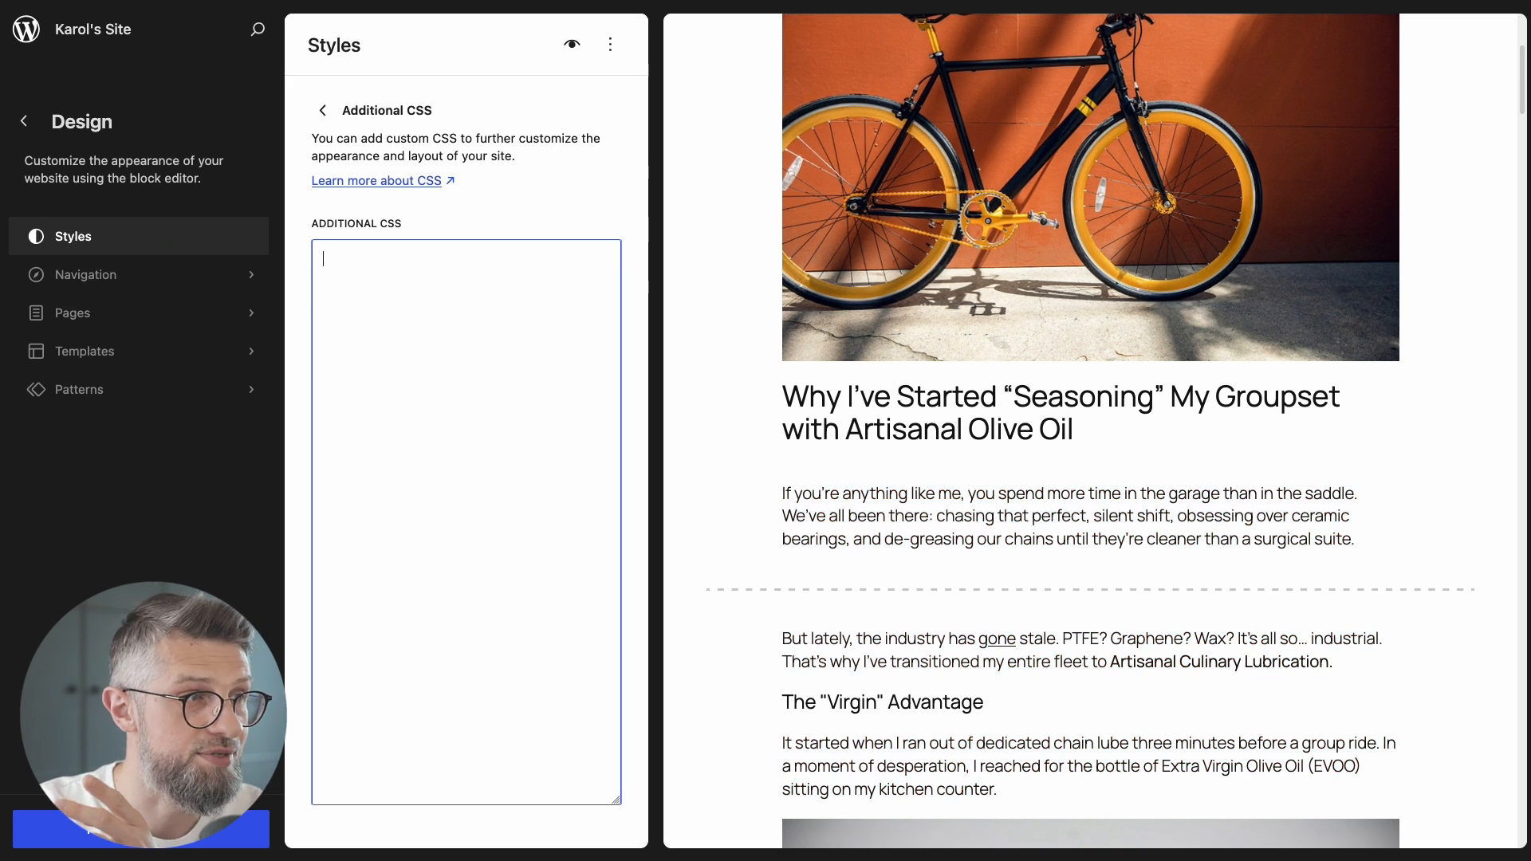
{"action": "left_click", "coordinate": [25, 125]}
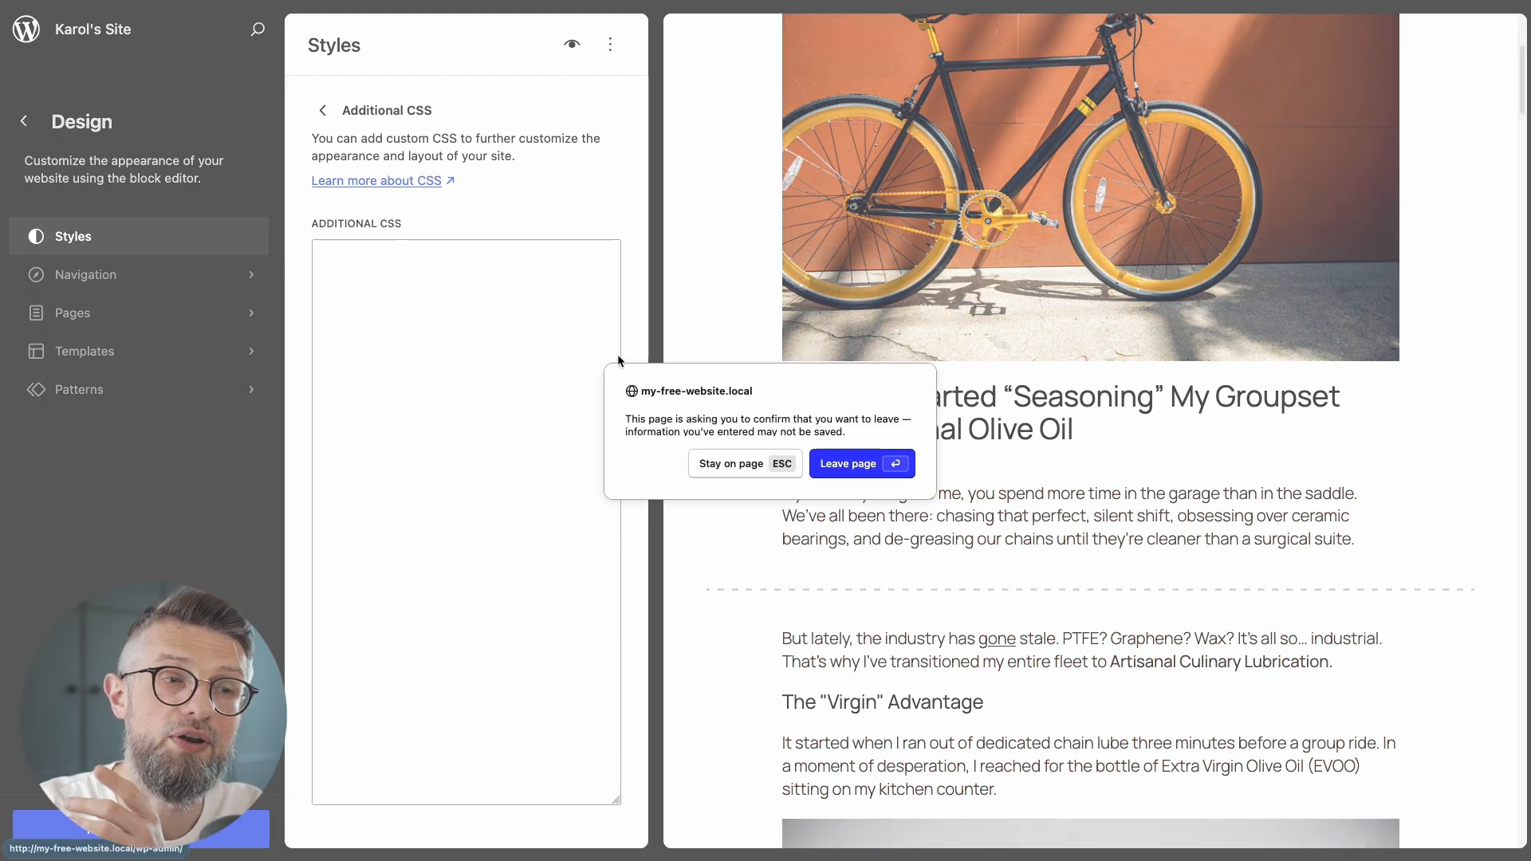
{"action": "left_click", "coordinate": [847, 463]}
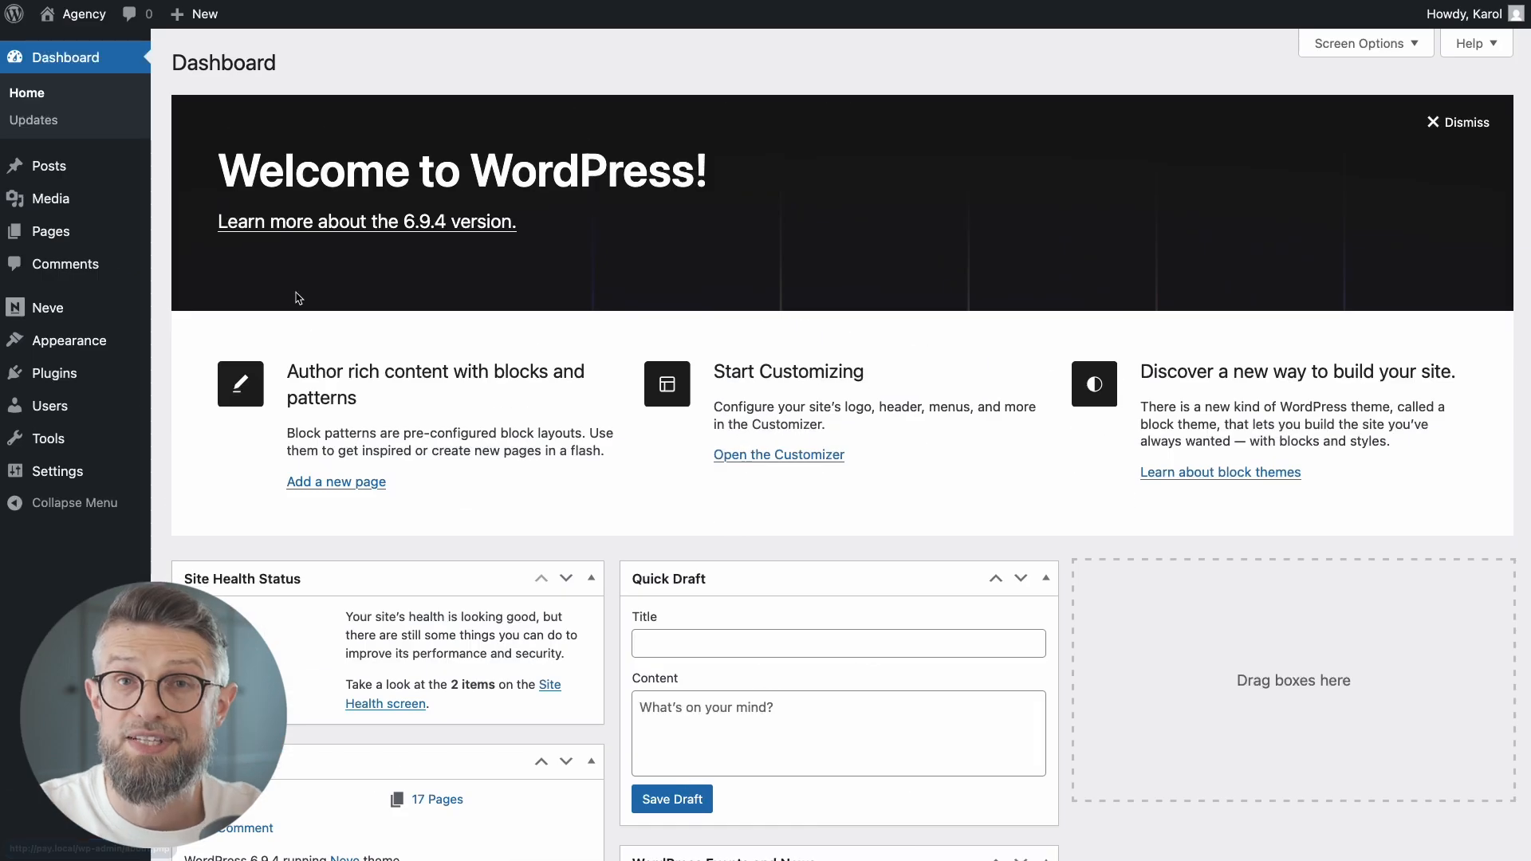
Open the Additional CSS section in the Customizer of the Neve-themed Agency site
{"action": "left_click", "coordinate": [60, 343]}
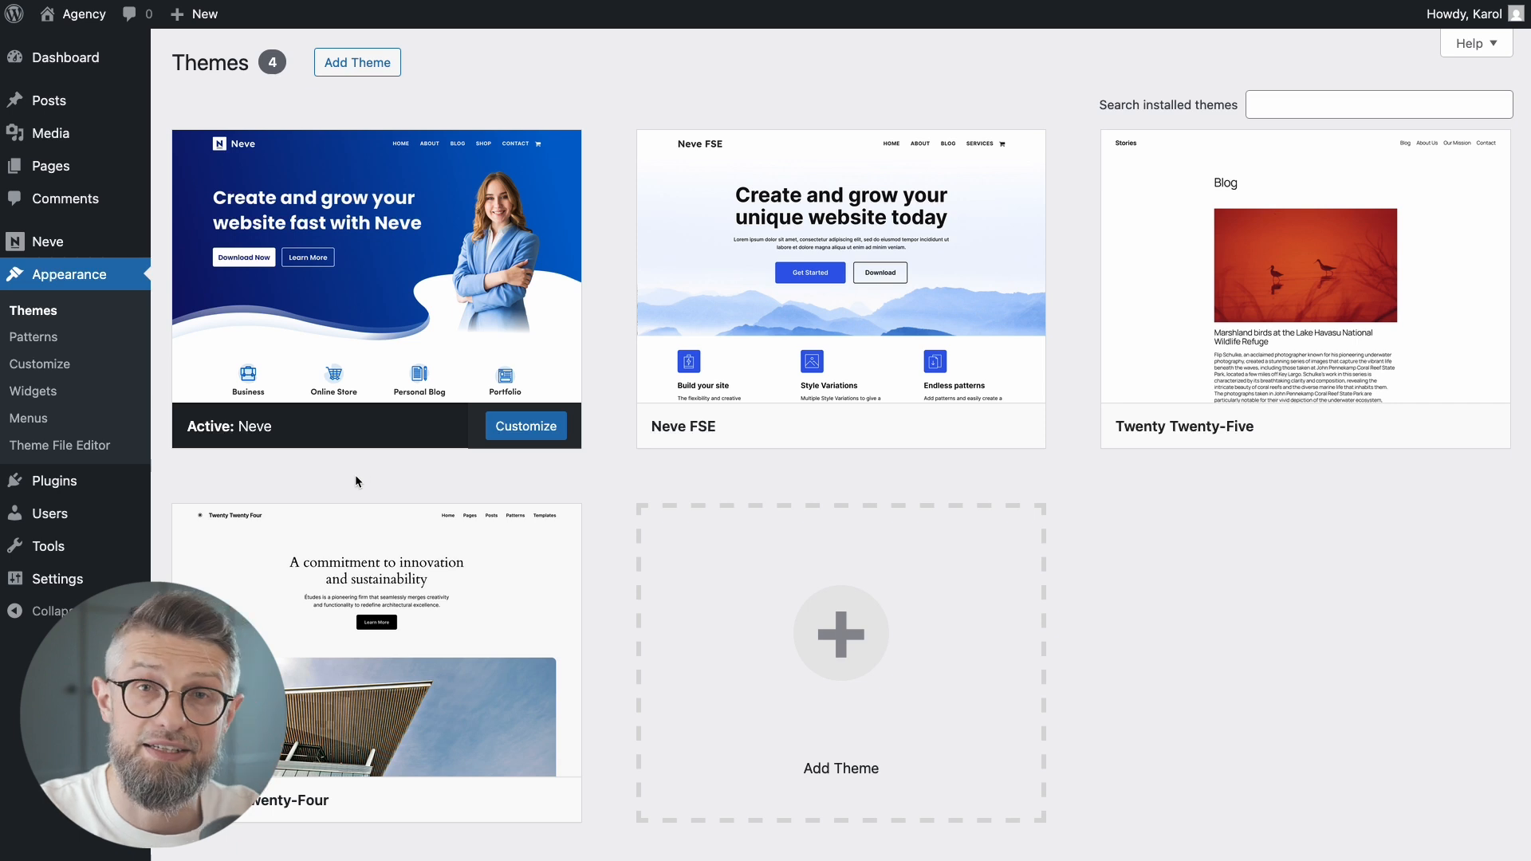
{"action": "left_click", "coordinate": [40, 364]}
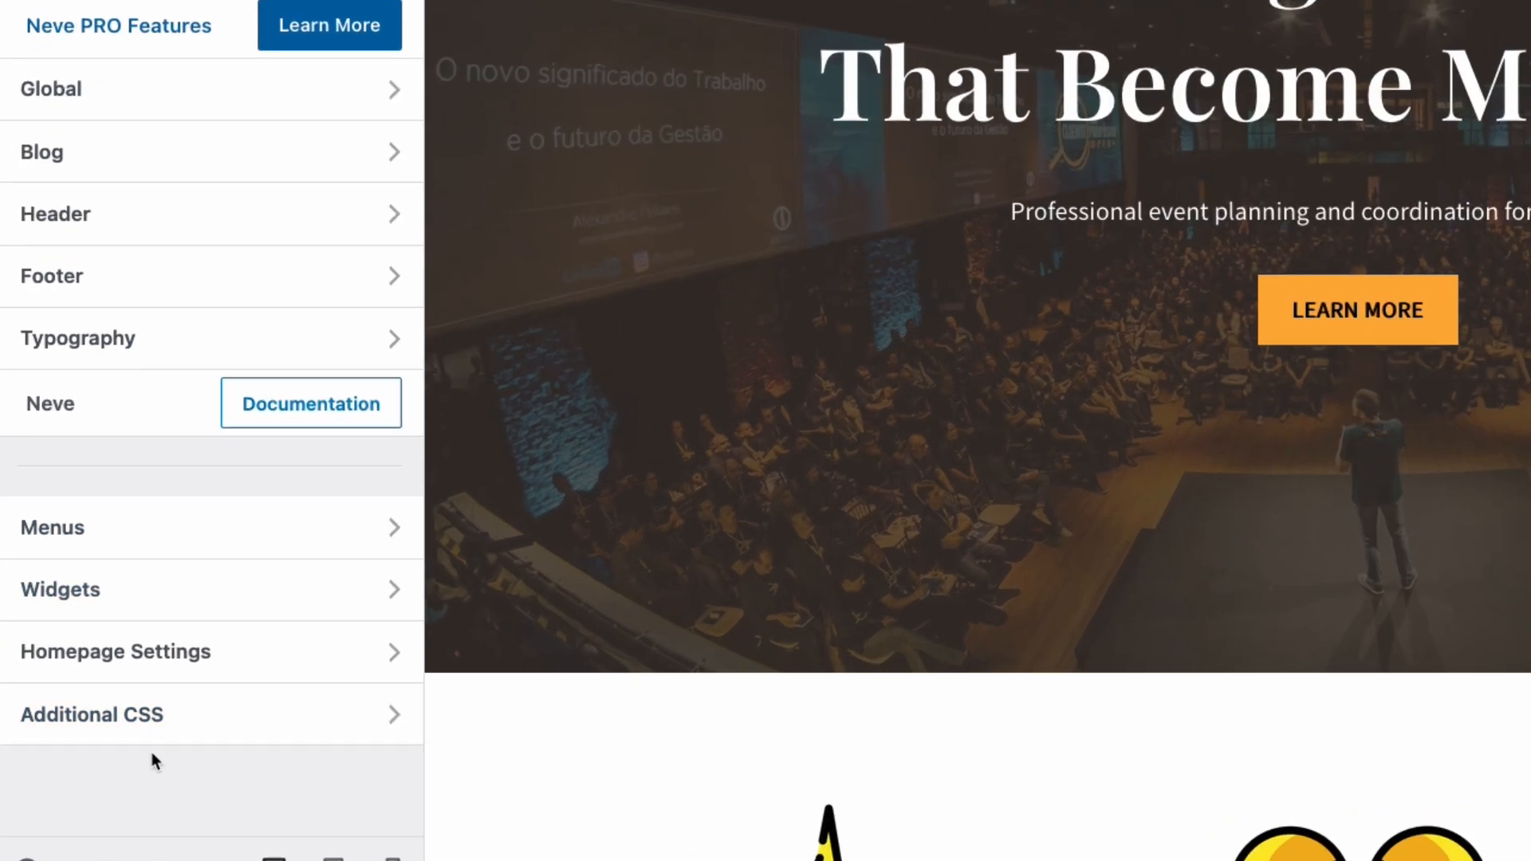
{"action": "left_click", "coordinate": [153, 731]}
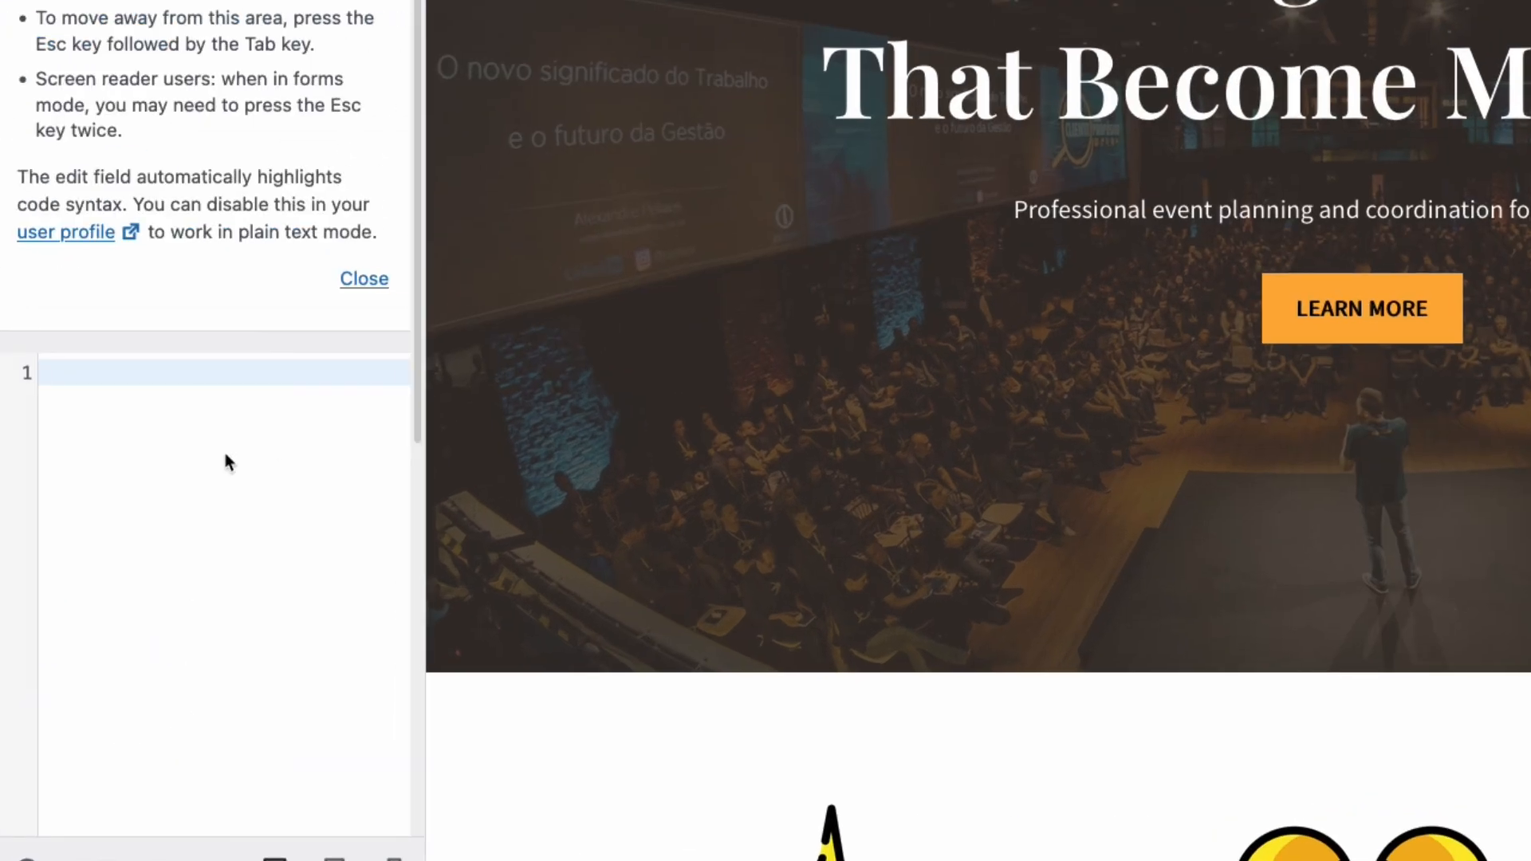
{"action": "scroll", "coordinate": [199, 448], "scroll_direction": "down", "scroll_amount": 1}
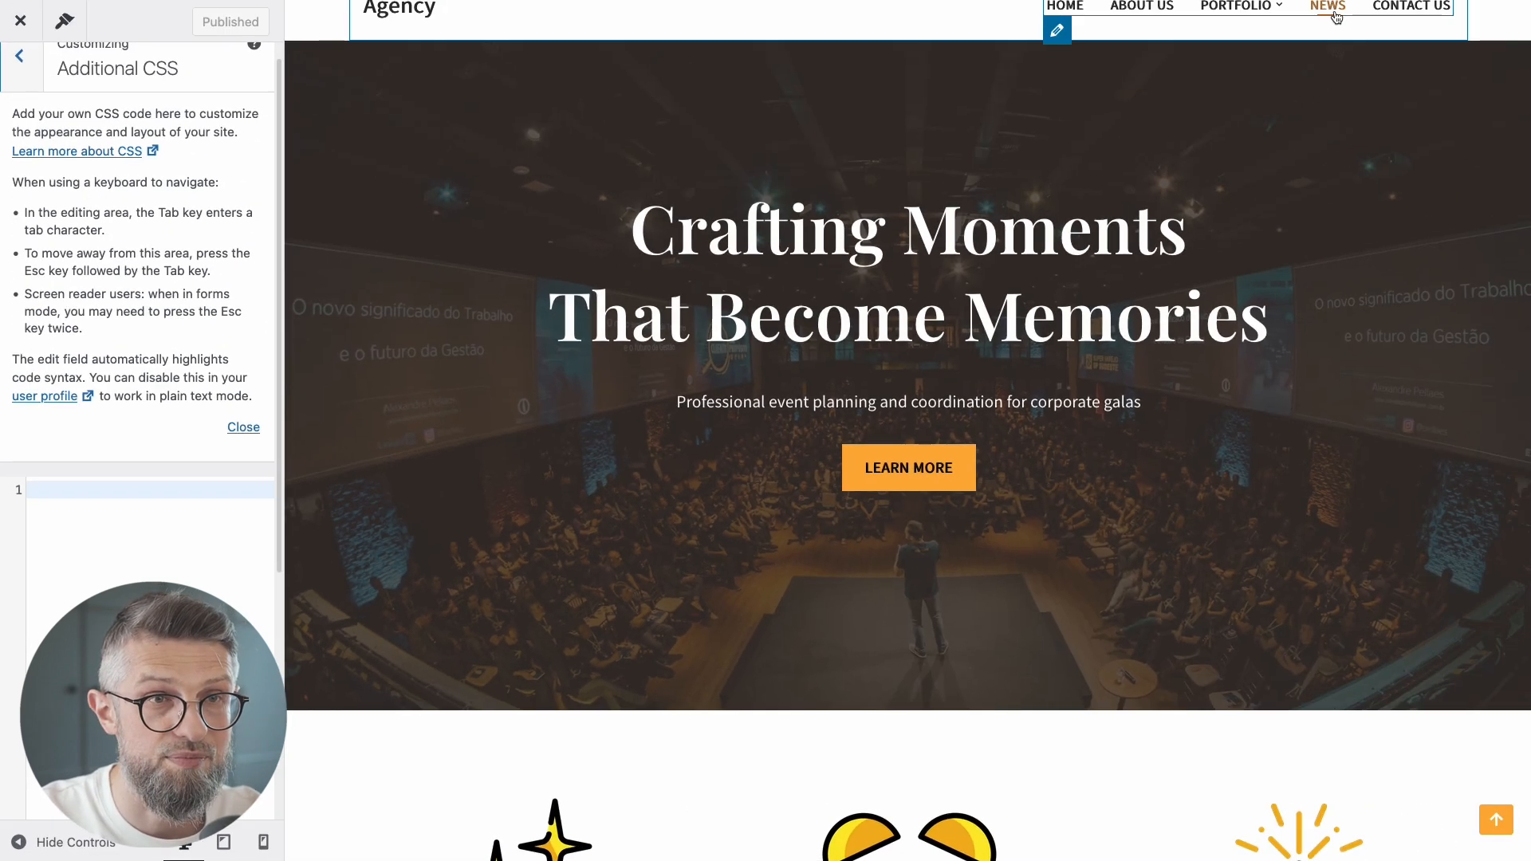
Preview the News post "How to Nap Strategically" and add the rule "p {color: red;}" to the Customizer's Additional CSS
{"action": "left_click", "coordinate": [1329, 8]}
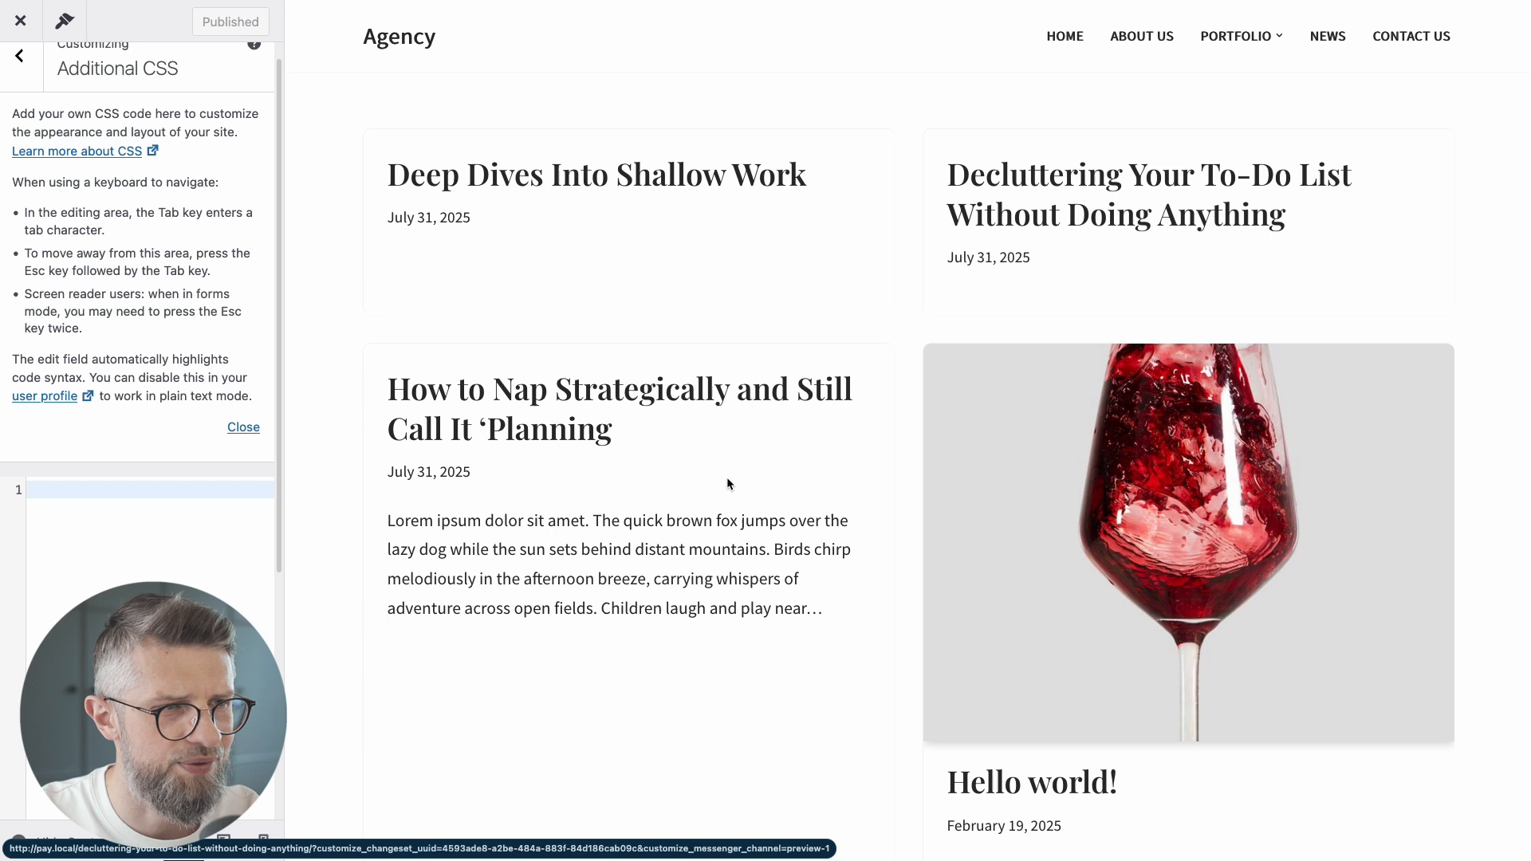
{"action": "left_click", "coordinate": [683, 393]}
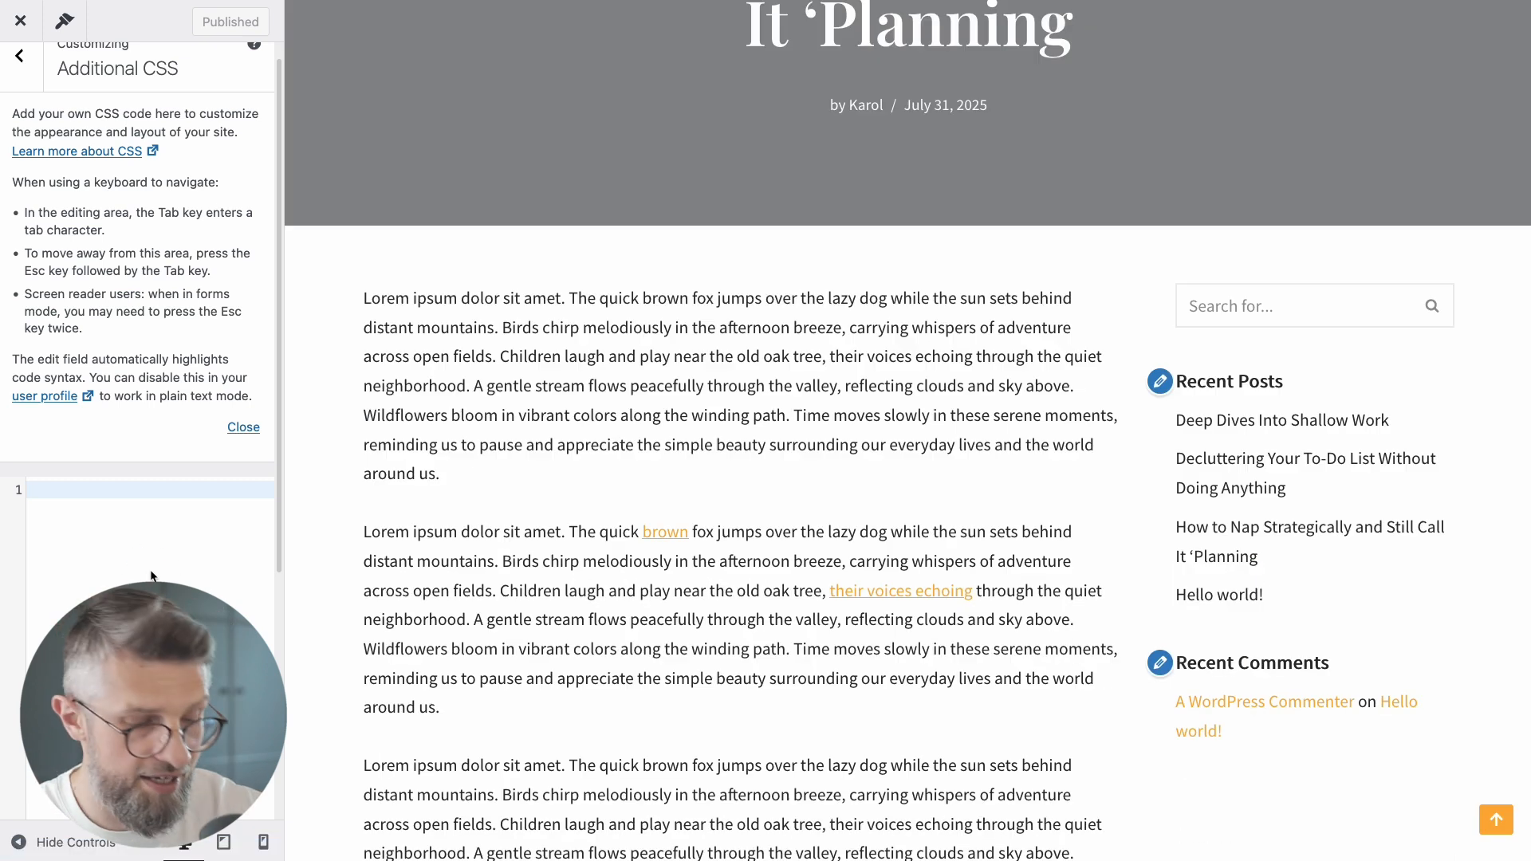
{"action": "left_click", "coordinate": [151, 576]}
{"action": "type", "text": "p {color: red;"}
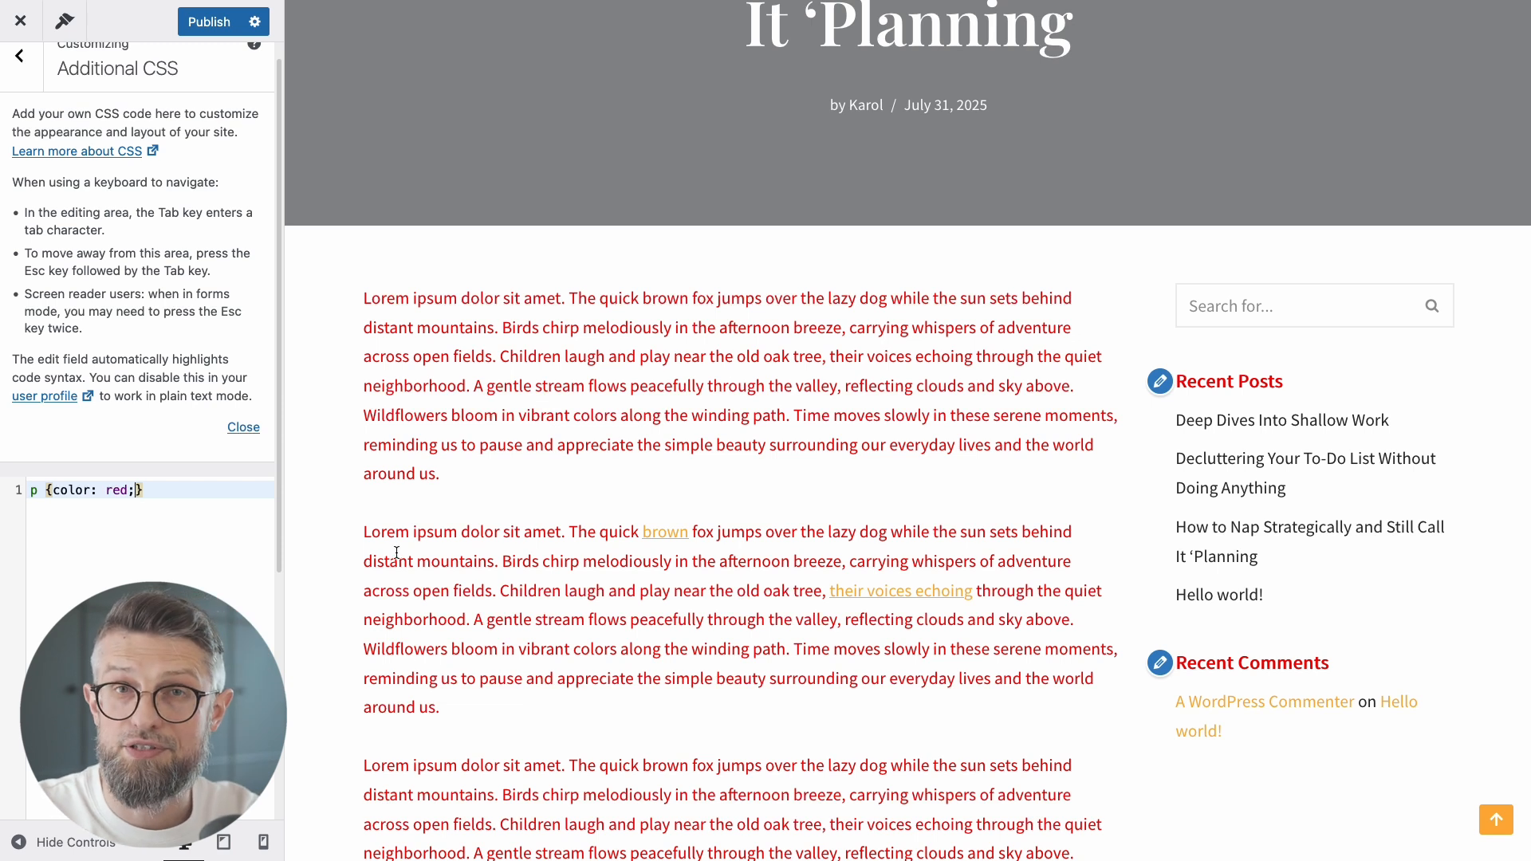
Delete the paragraph colour rule from the Customizer's Additional CSS
{"action": "key", "text": "ctrl+a"}
{"action": "key", "text": "BackSpace"}
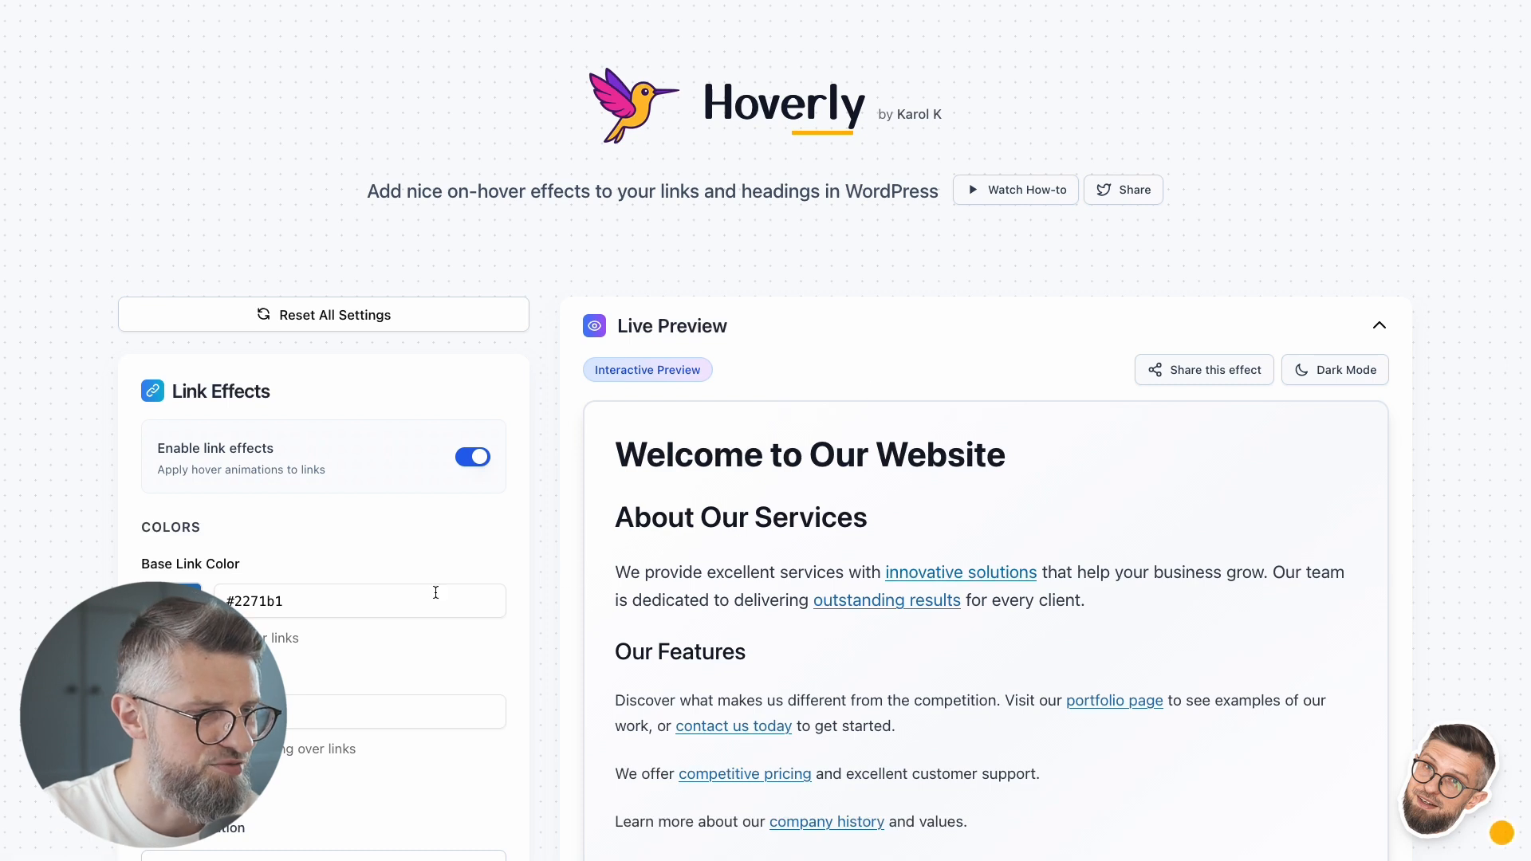
Switch to Hoverly and set the link hover effect to Background Fill
{"action": "scroll", "coordinate": [375, 578], "scroll_direction": "down", "scroll_amount": 3}
{"action": "left_click", "coordinate": [209, 690]}
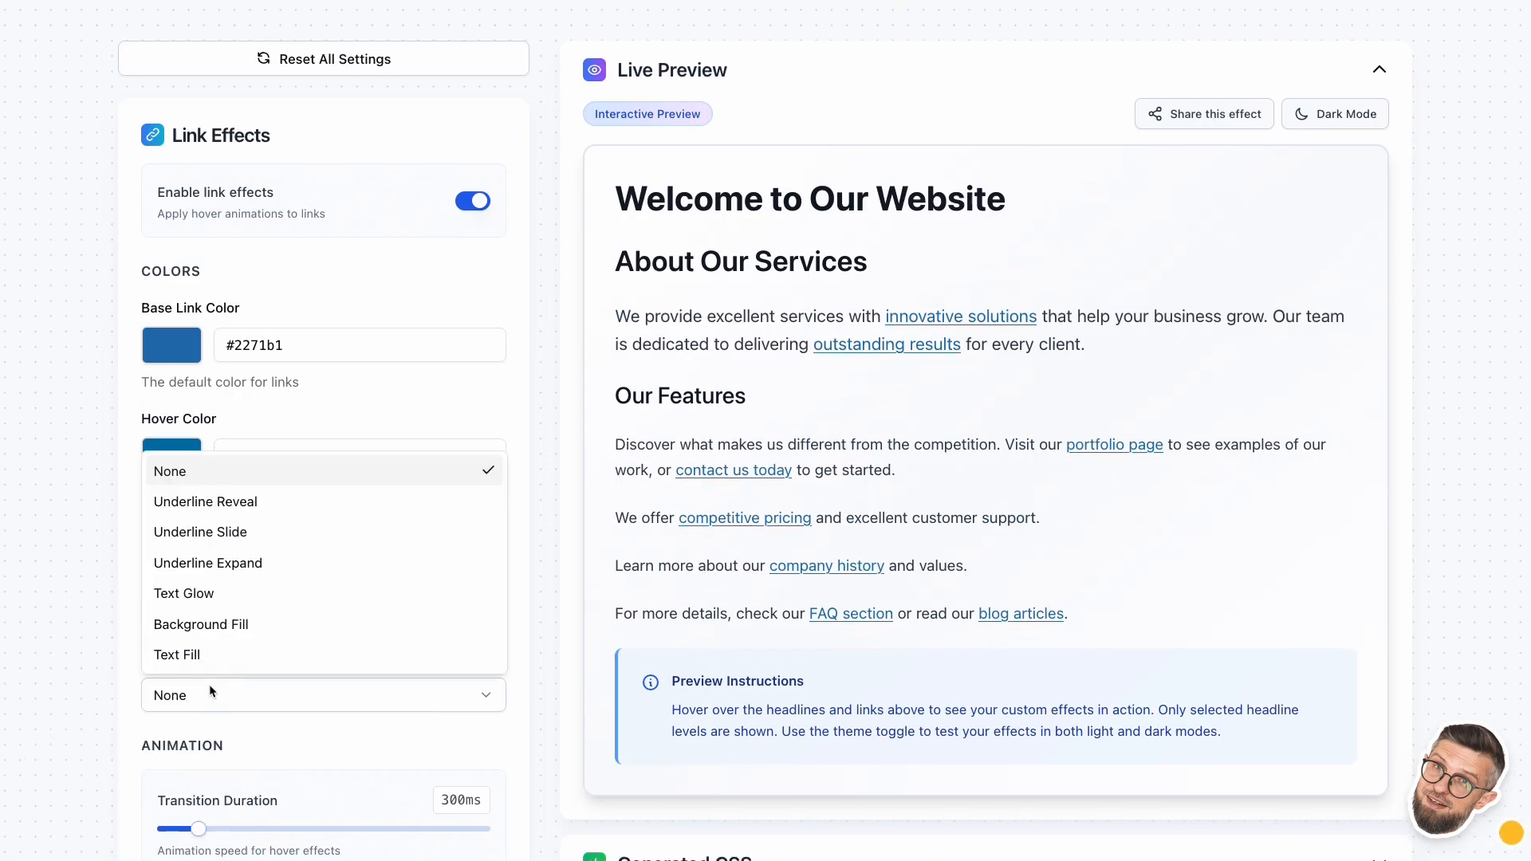
{"action": "left_click", "coordinate": [241, 626]}
{"action": "scroll", "coordinate": [256, 618], "scroll_direction": "down", "scroll_amount": 2}
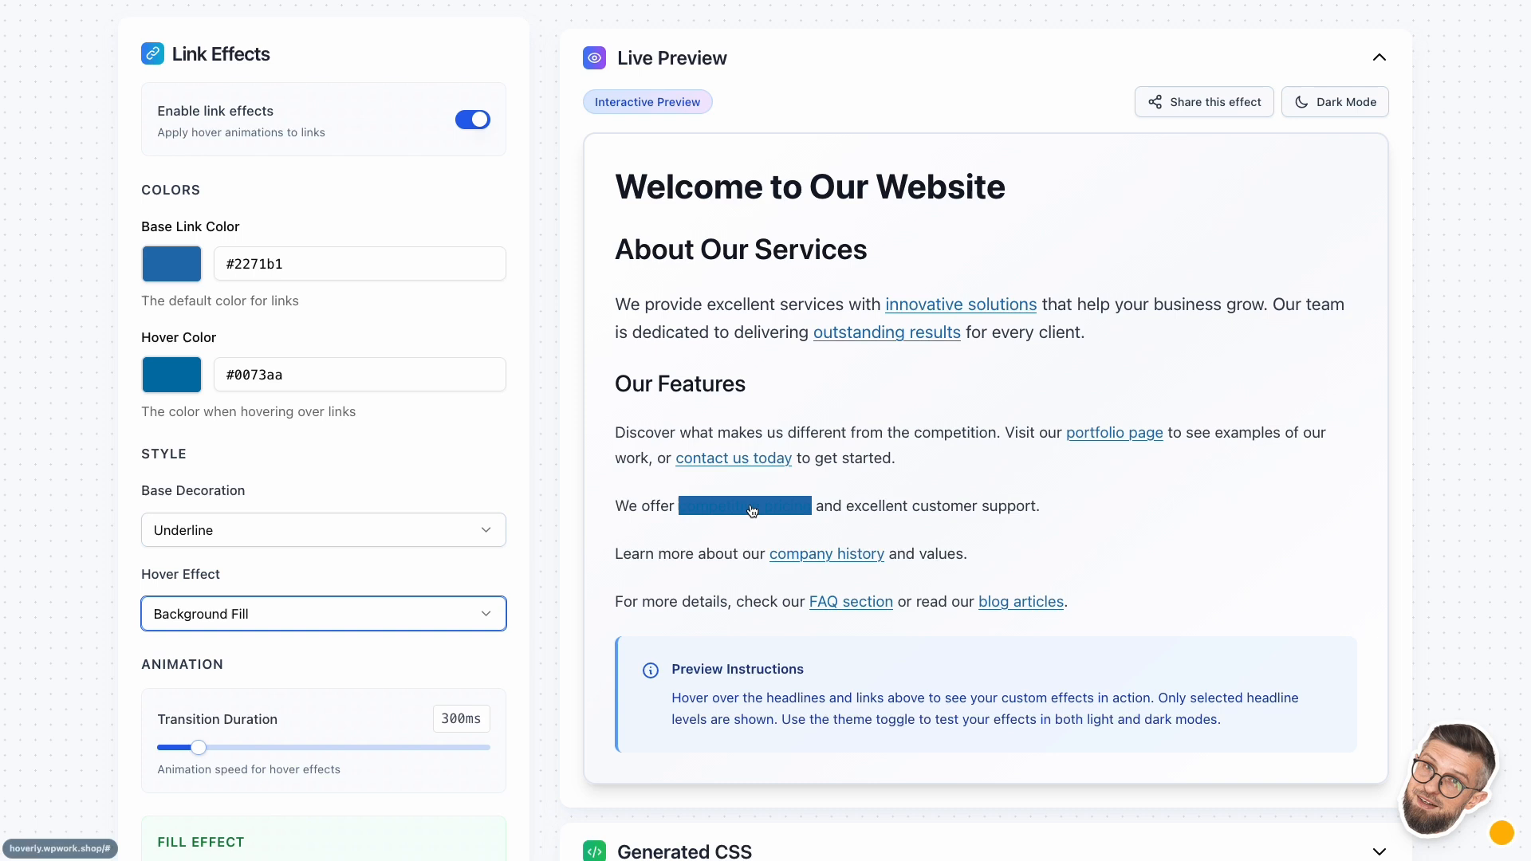
Set the link fill effect's background colour to light blue #daeafb with the Color Wheel by raising the brightness to 92%
{"action": "scroll", "coordinate": [263, 726], "scroll_direction": "down", "scroll_amount": 3}
{"action": "left_click", "coordinate": [191, 682]}
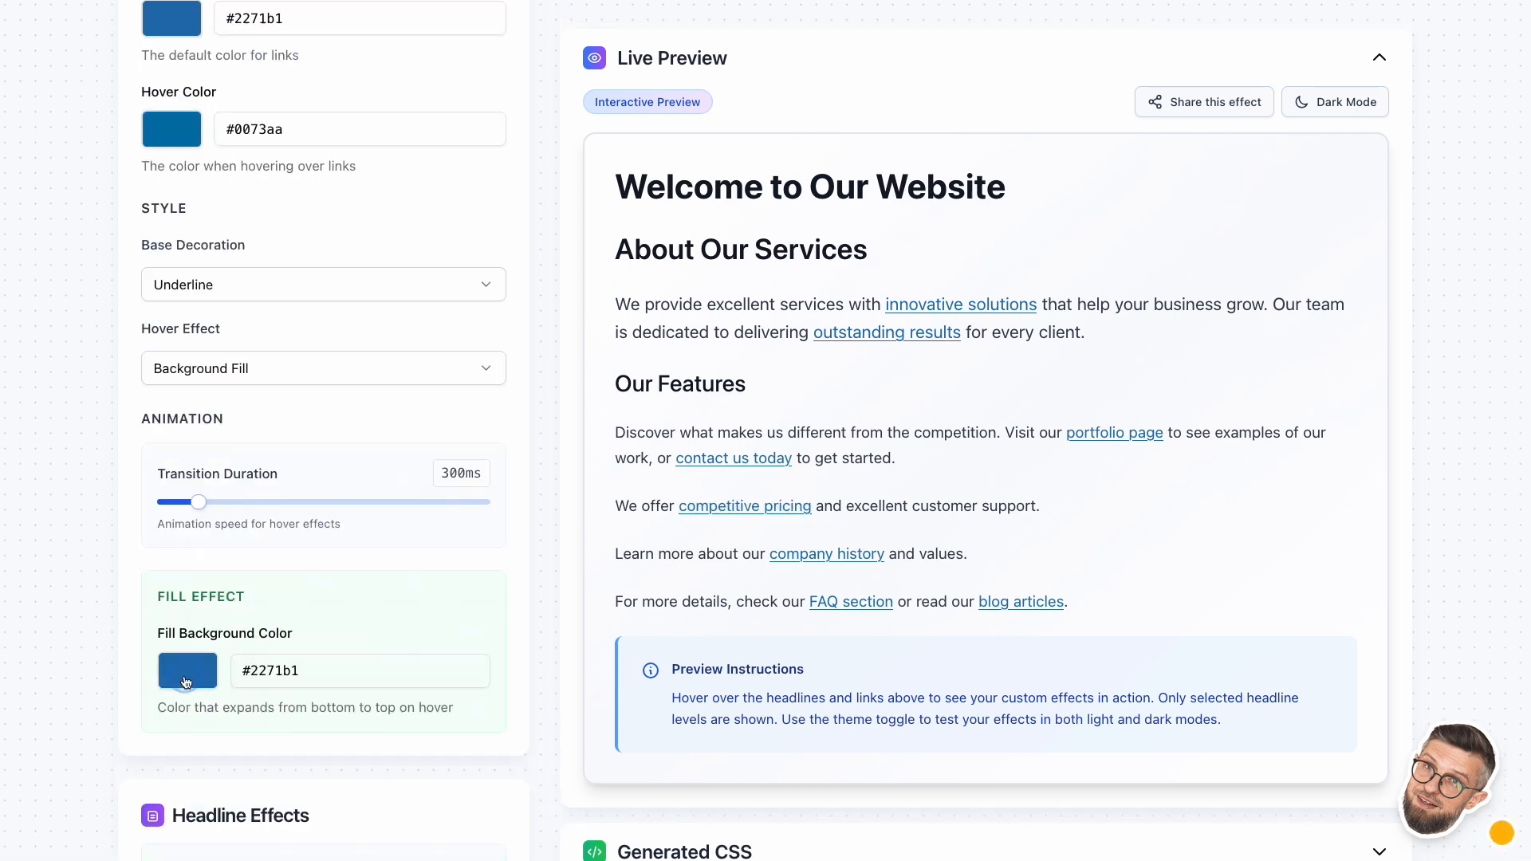
{"action": "scroll", "coordinate": [305, 700], "scroll_direction": "down", "scroll_amount": 3}
{"action": "left_click", "coordinate": [288, 514]}
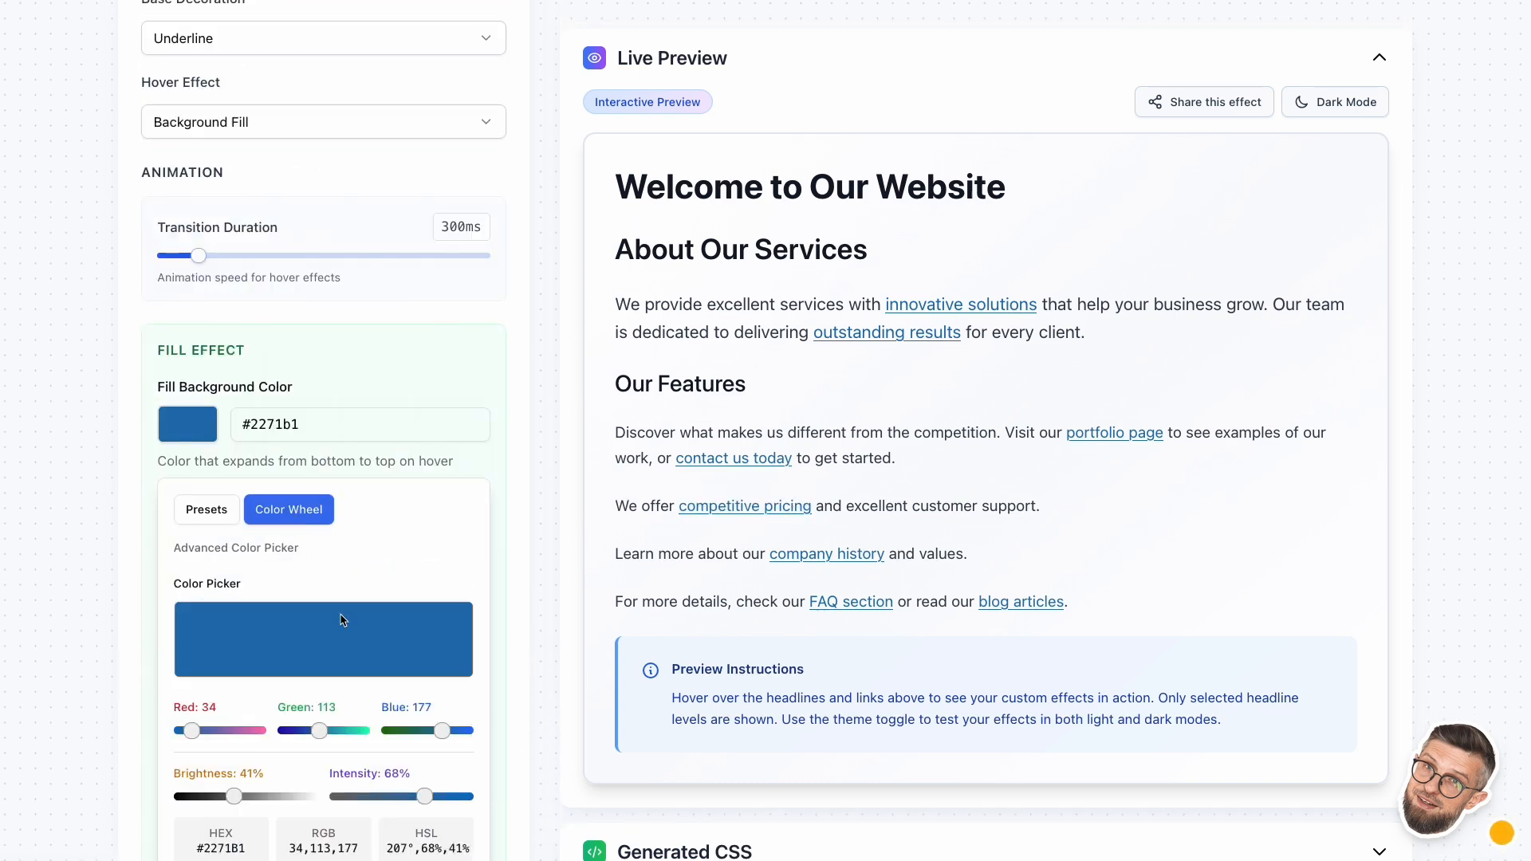
{"action": "left_click_drag", "start_coordinate": [234, 800], "coordinate": [300, 798]}
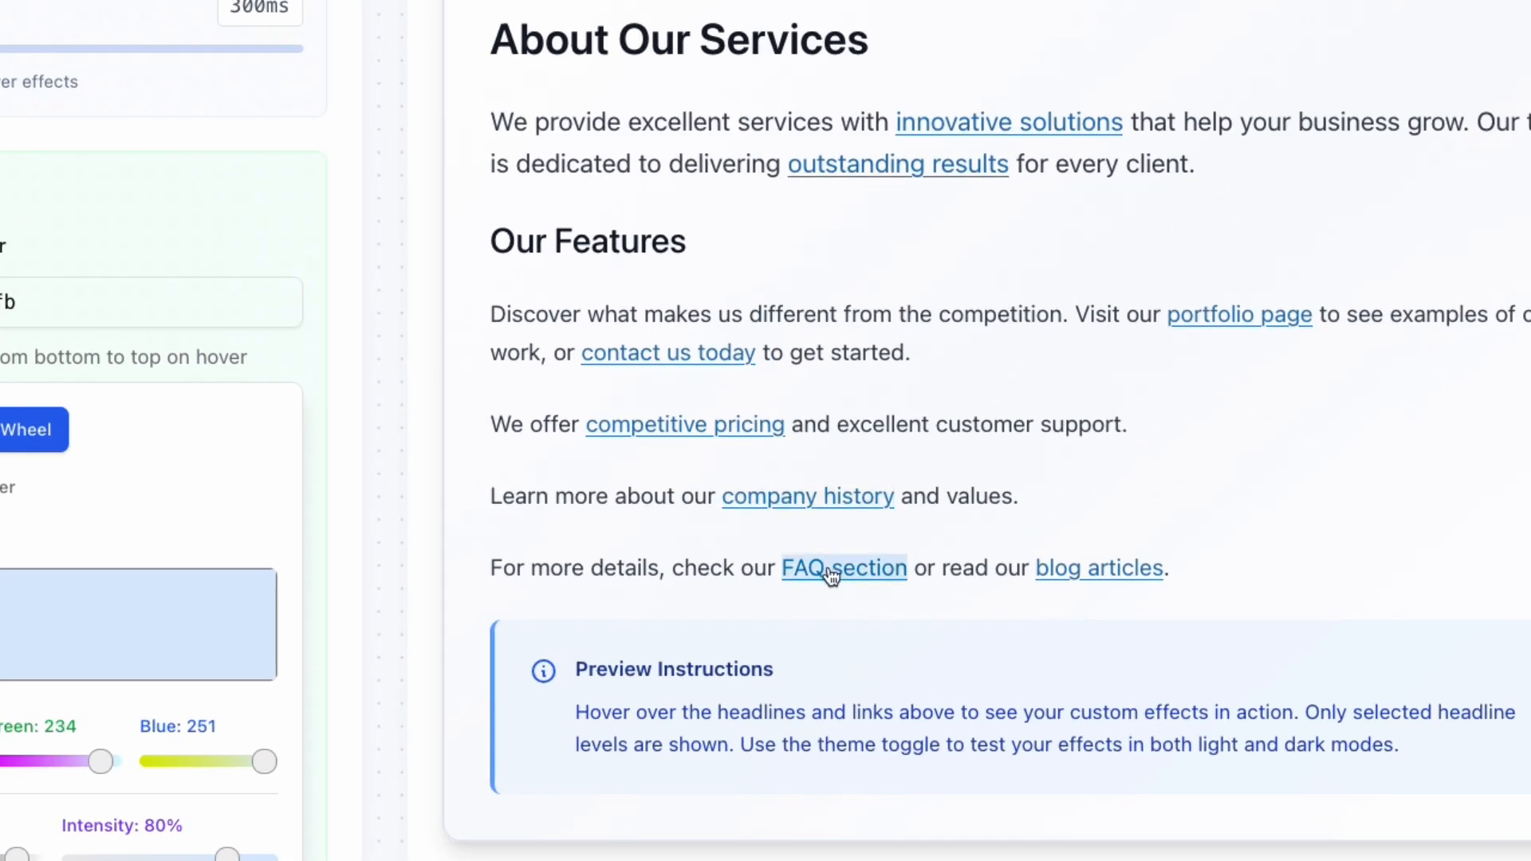
Disable the headline effects so that hover styles apply only to links
{"action": "scroll", "coordinate": [381, 652], "scroll_direction": "down", "scroll_amount": 3}
{"action": "scroll", "coordinate": [293, 662], "scroll_direction": "down", "scroll_amount": 2}
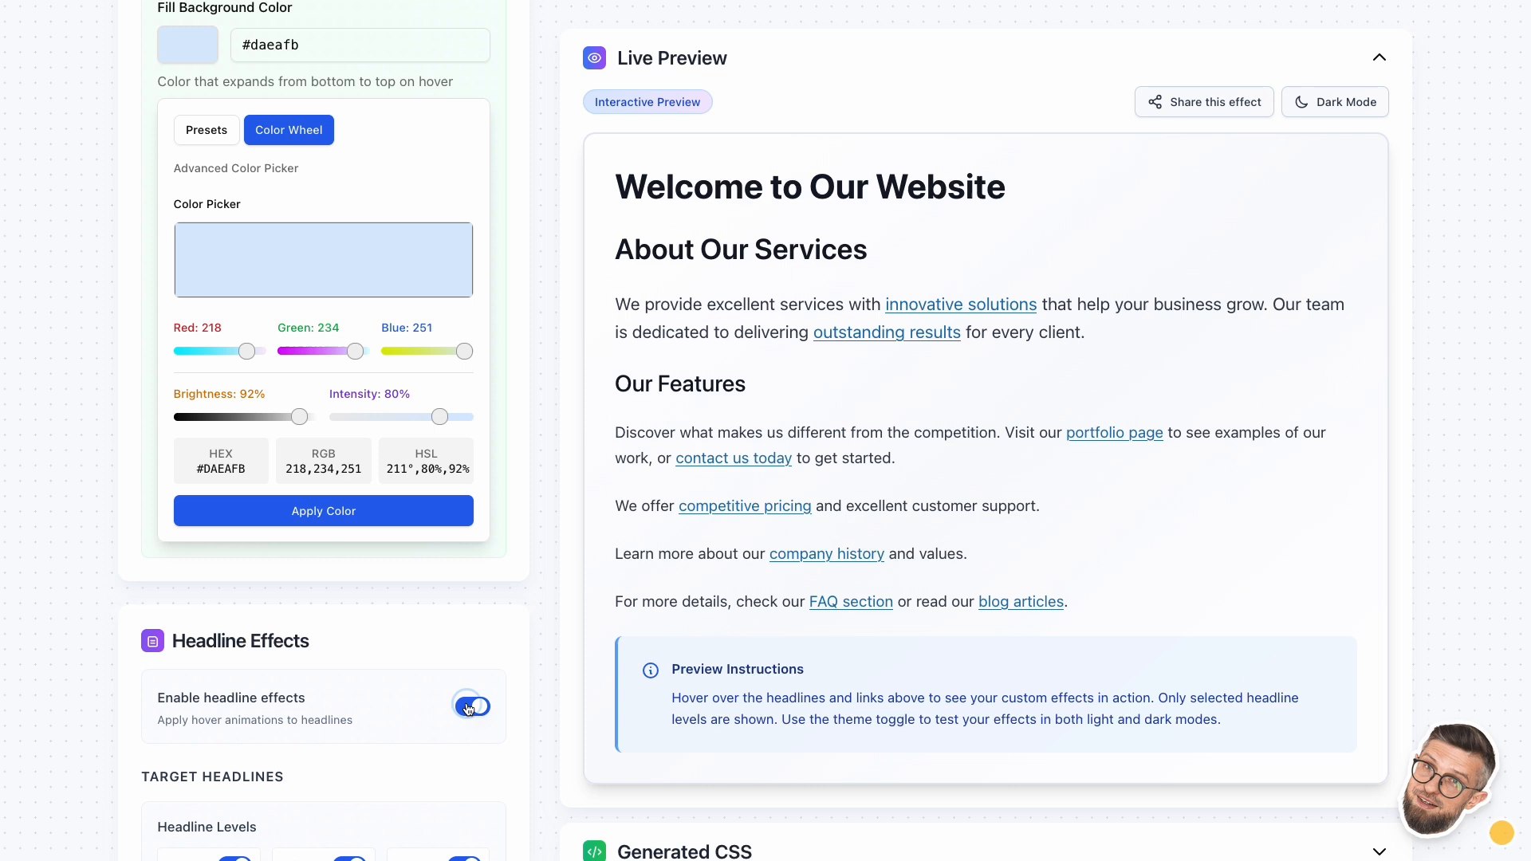
{"action": "left_click", "coordinate": [472, 707]}
Copy the generated link hover CSS and paste it into the Additional CSS of the WordPress Customizer
{"action": "scroll", "coordinate": [784, 671], "scroll_direction": "down", "scroll_amount": 1}
{"action": "left_click", "coordinate": [785, 665]}
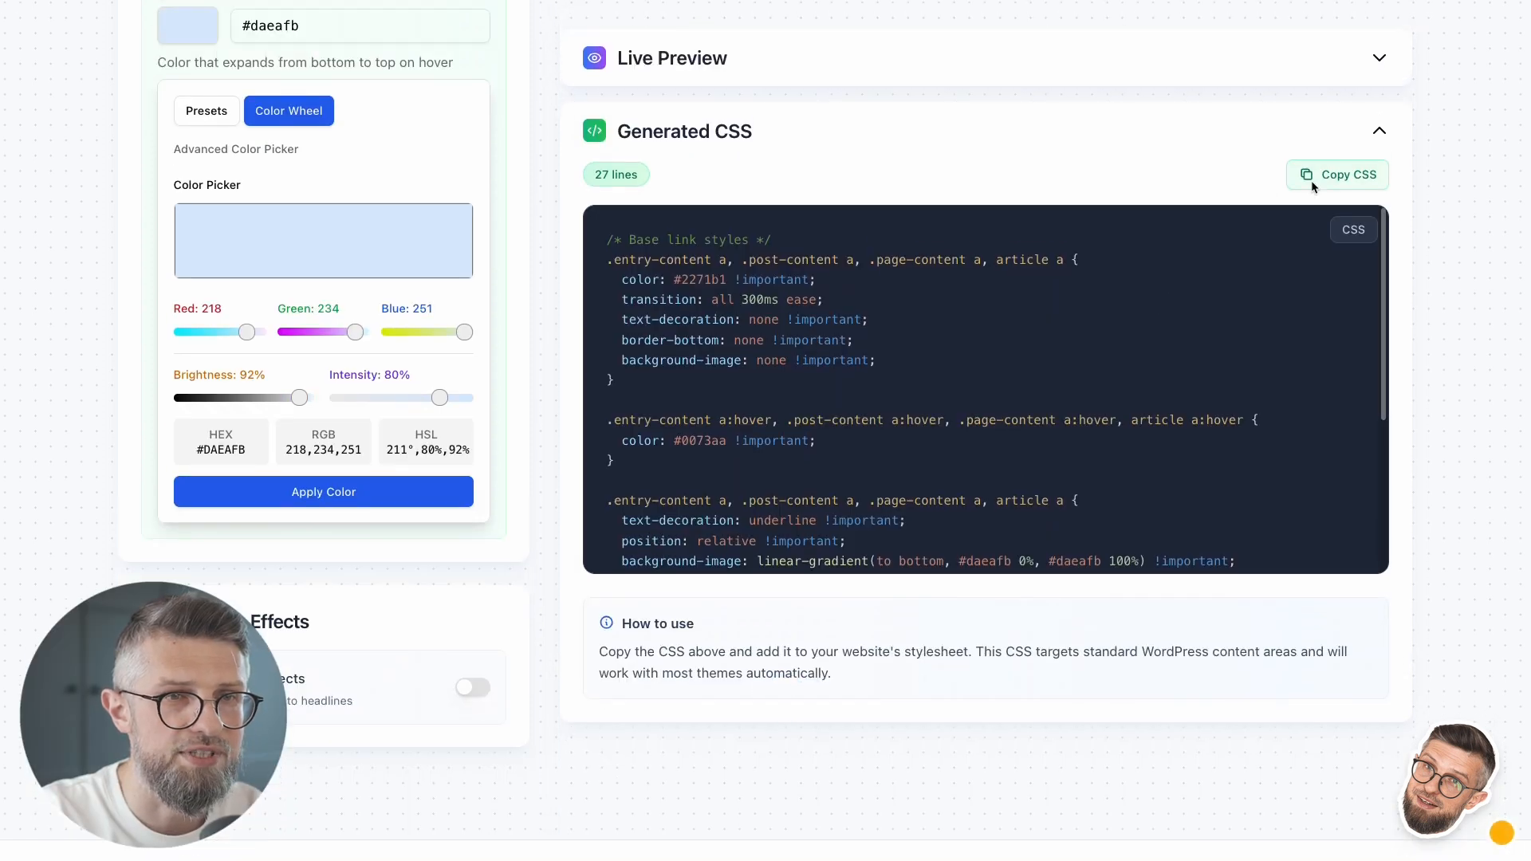
{"action": "left_click", "coordinate": [1326, 178]}
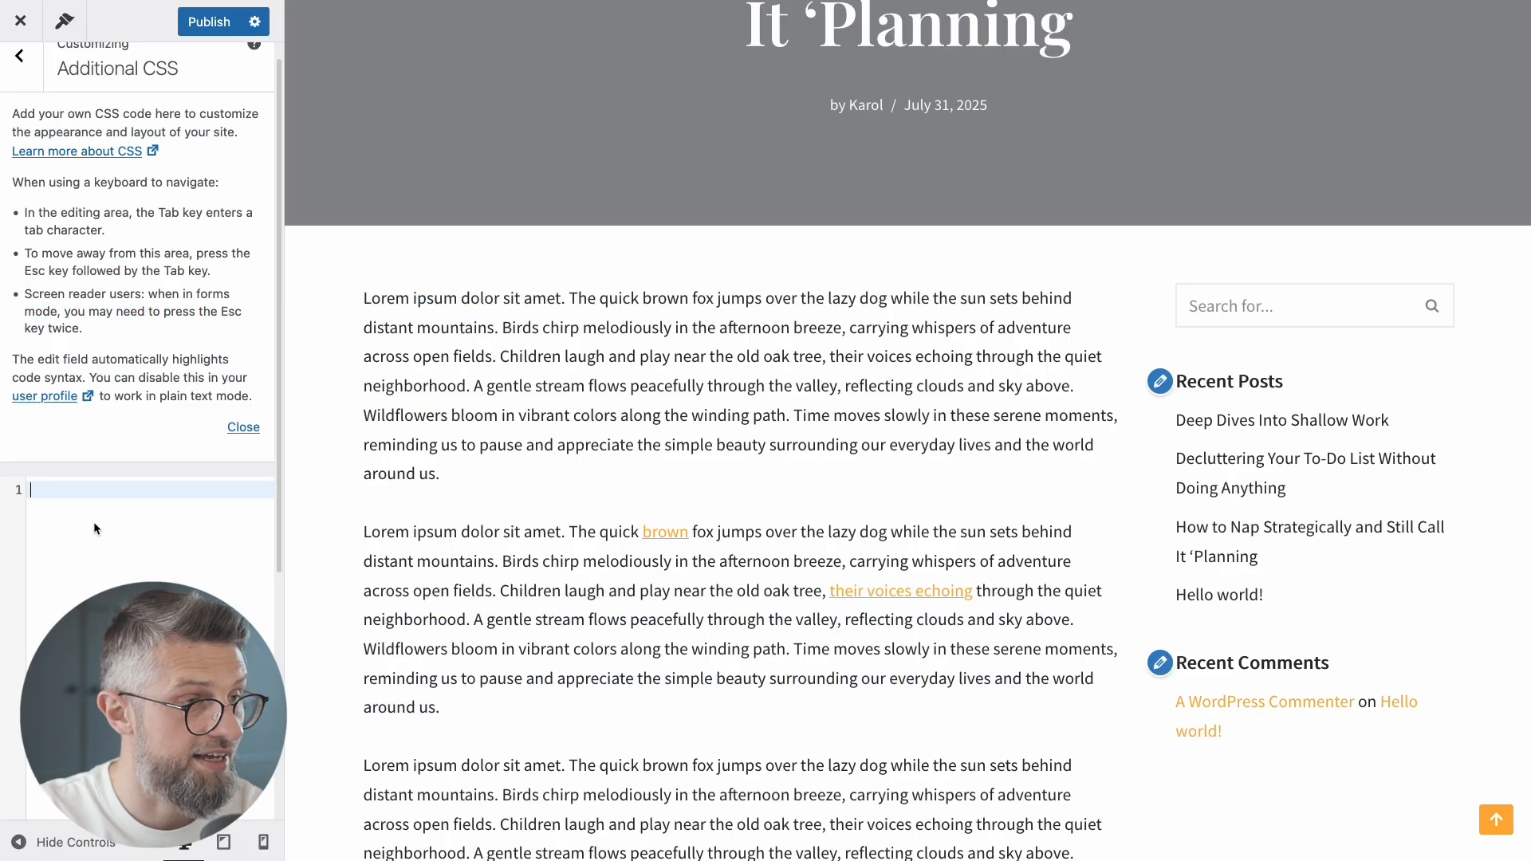
{"action": "key", "text": "ctrl+v"}
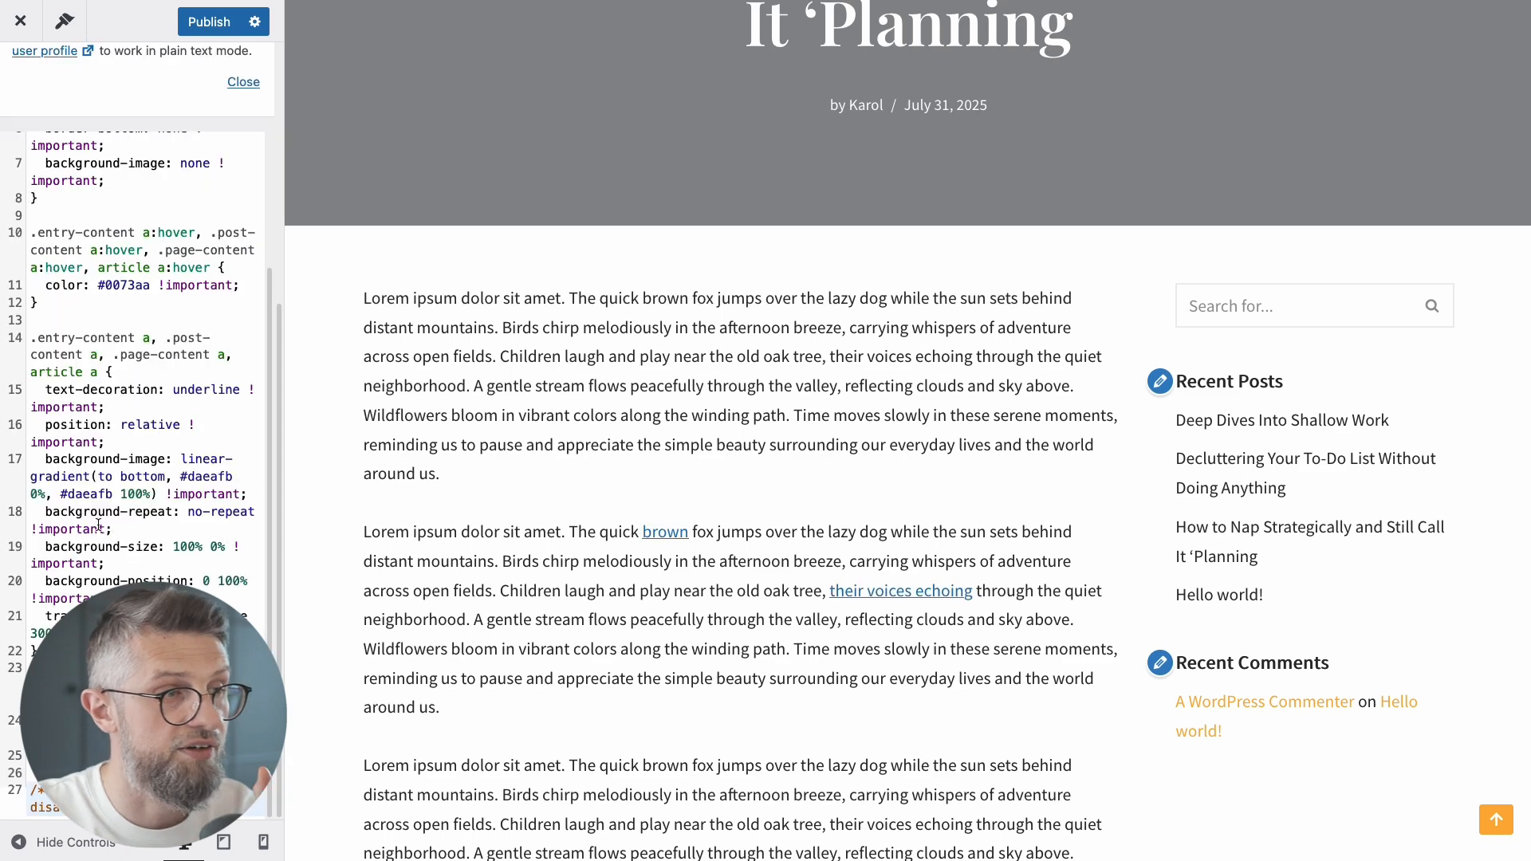